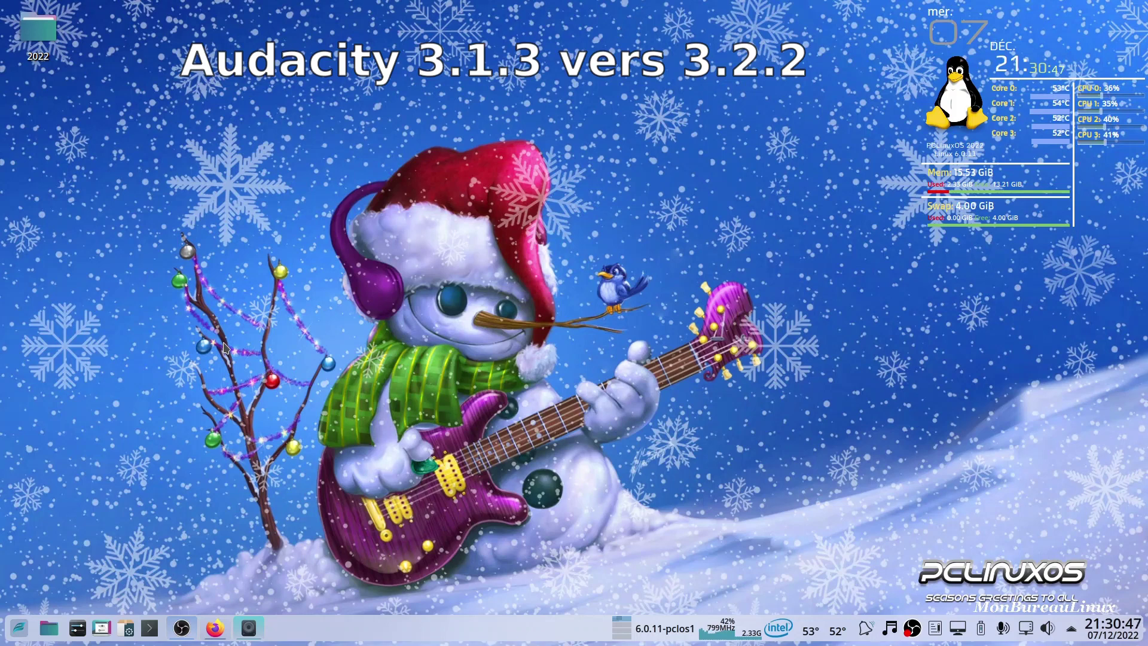
Step: Switch to Firefox and review the Audacity 3.1.3, 3.2 and 3.2.2 release pages
{"action": "left_click", "coordinate": [216, 629]}
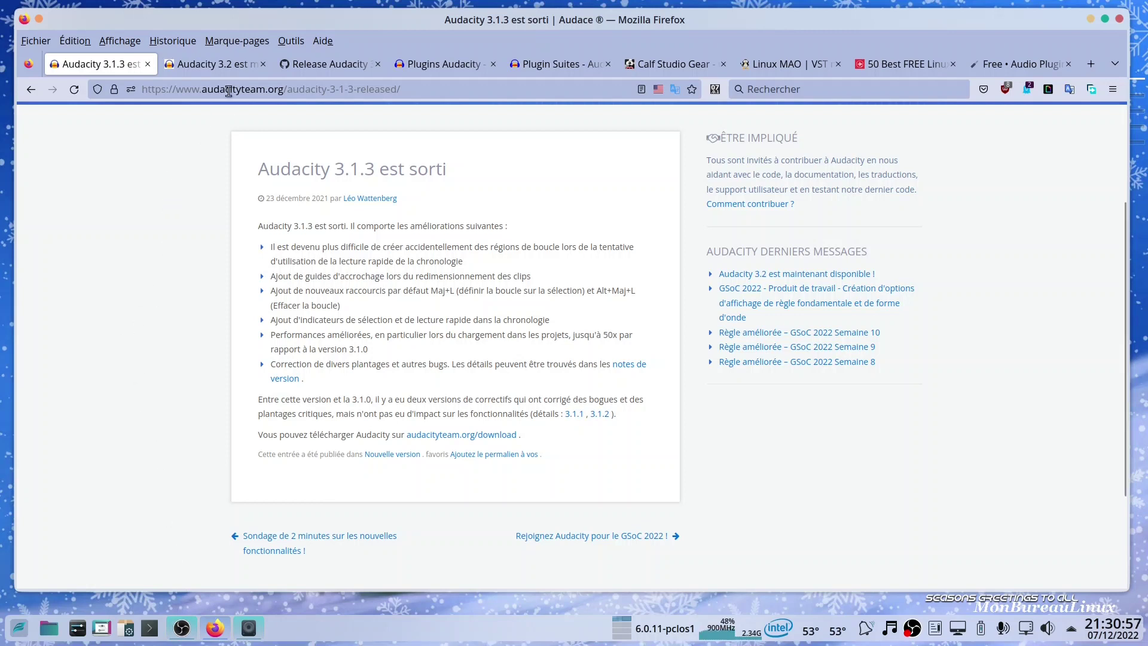
{"action": "key", "text": "ctrl+Tab"}
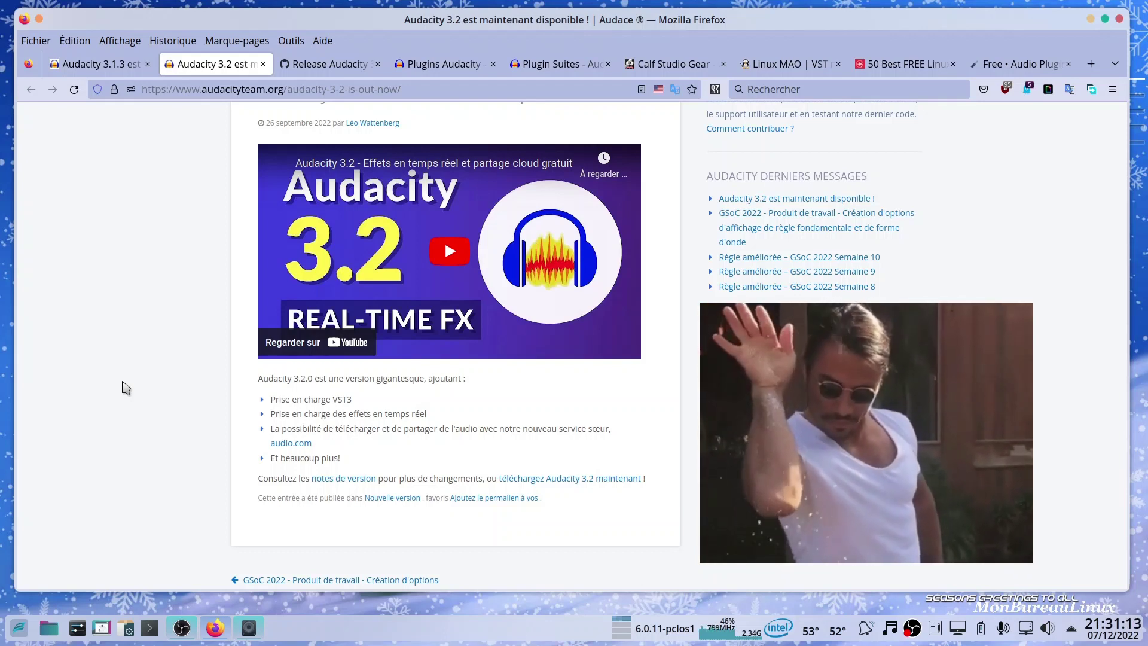
{"action": "left_click", "coordinate": [329, 64]}
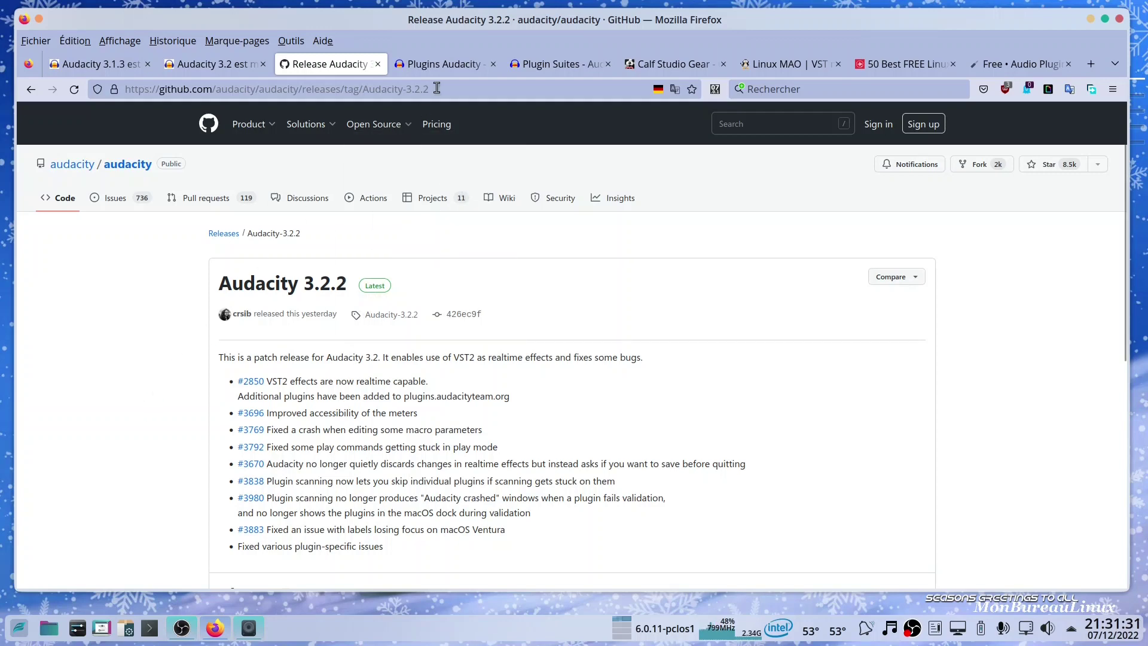
Step: Examine the Audacity plugins site for installation instructions, popular plugins and the supported plugin formats
{"action": "left_click", "coordinate": [461, 70]}
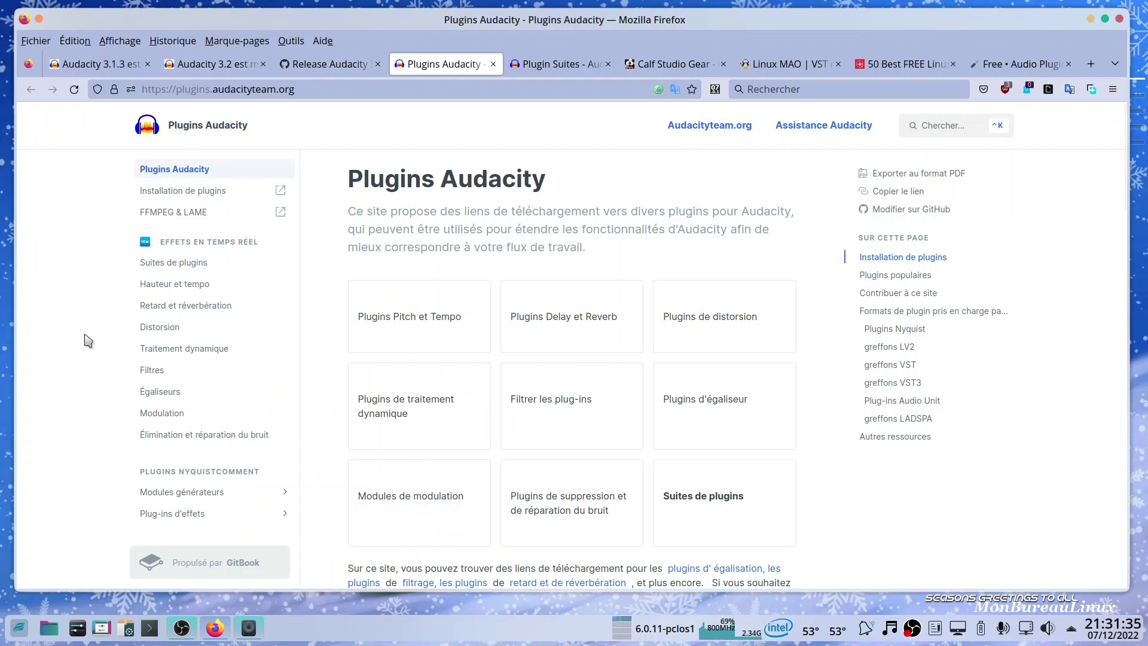
{"action": "scroll", "coordinate": [84, 349], "scroll_direction": "down", "scroll_amount": 1}
{"action": "scroll", "coordinate": [96, 354], "scroll_direction": "down", "scroll_amount": 10}
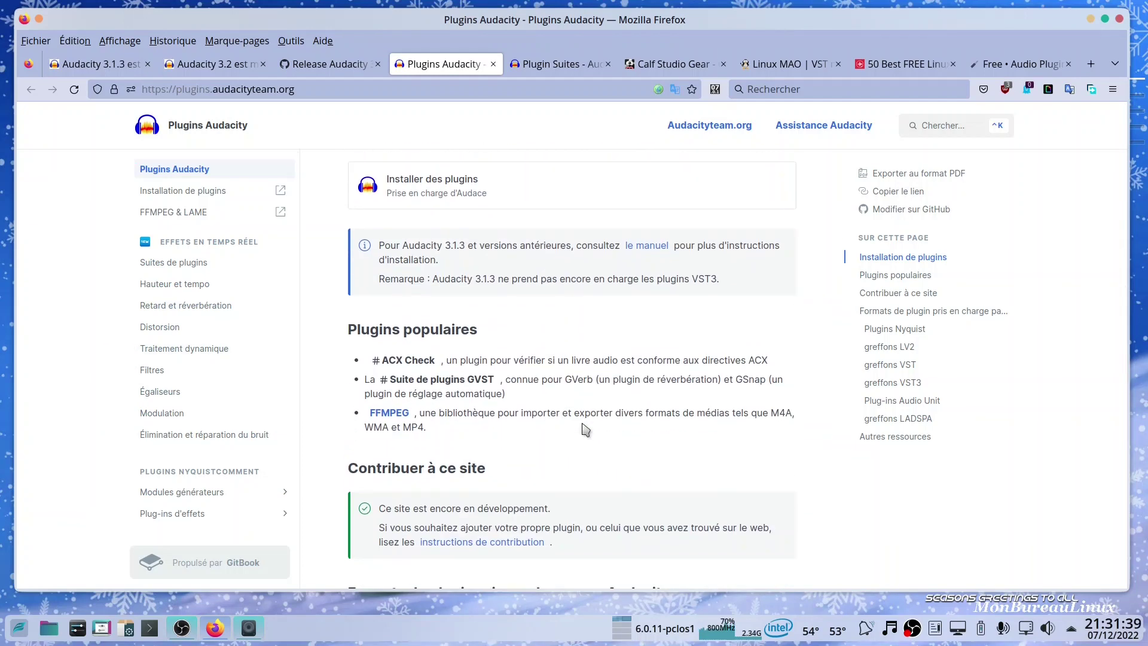
{"action": "scroll", "coordinate": [584, 429], "scroll_direction": "down", "scroll_amount": 10}
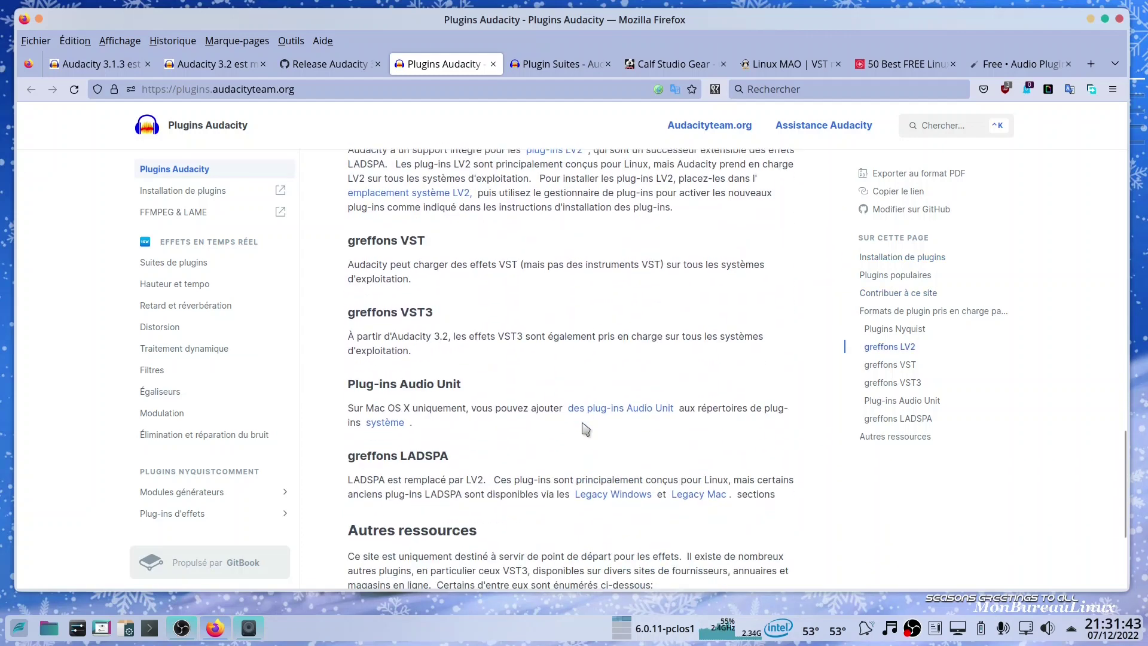
{"action": "scroll", "coordinate": [584, 428], "scroll_direction": "down", "scroll_amount": 3}
{"action": "scroll", "coordinate": [584, 428], "scroll_direction": "up", "scroll_amount": 3}
{"action": "scroll", "coordinate": [584, 428], "scroll_direction": "down", "scroll_amount": 2}
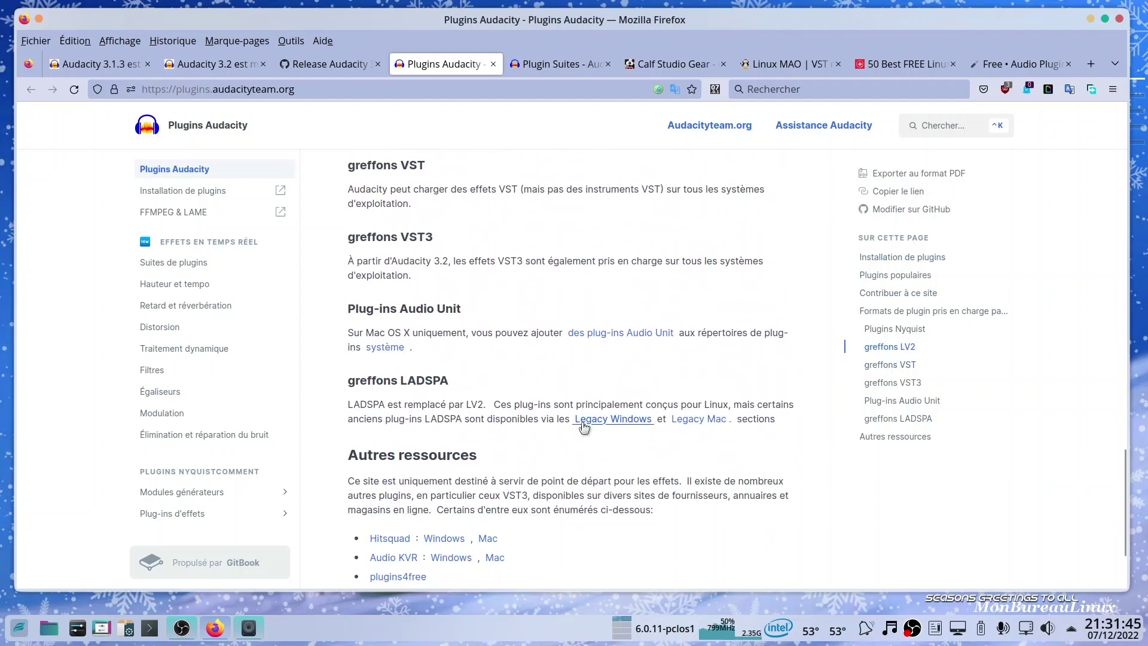
{"action": "scroll", "coordinate": [584, 428], "scroll_direction": "up", "scroll_amount": 4}
{"action": "scroll", "coordinate": [584, 428], "scroll_direction": "up", "scroll_amount": 6}
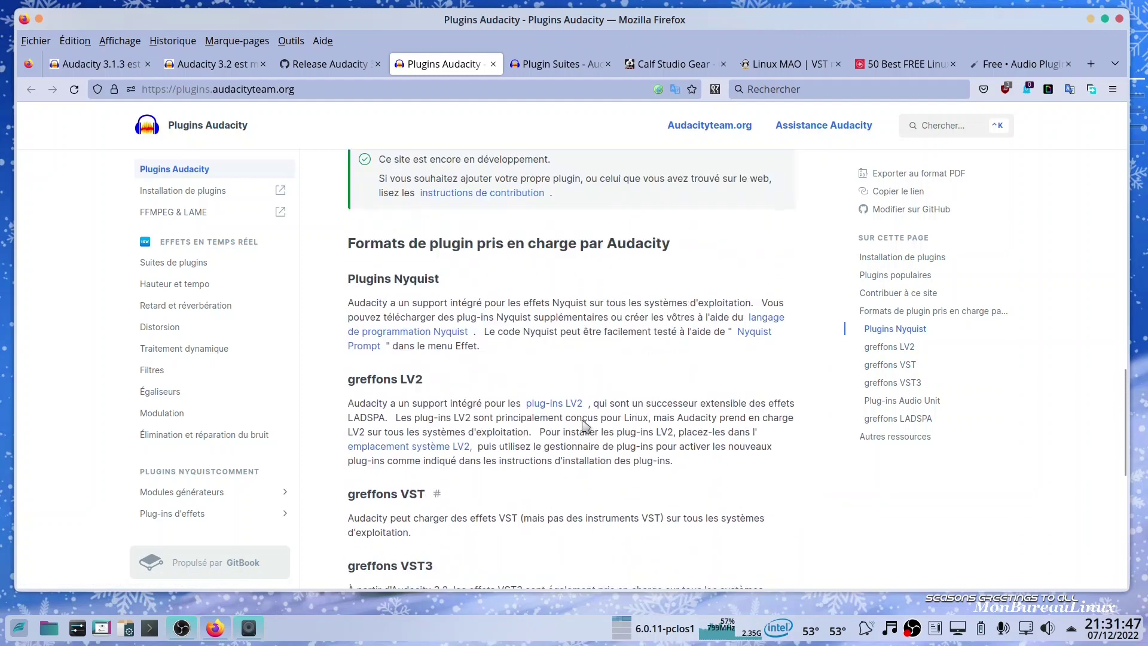
{"action": "scroll", "coordinate": [585, 428], "scroll_direction": "up", "scroll_amount": 4}
{"action": "scroll", "coordinate": [586, 426], "scroll_direction": "up", "scroll_amount": 3}
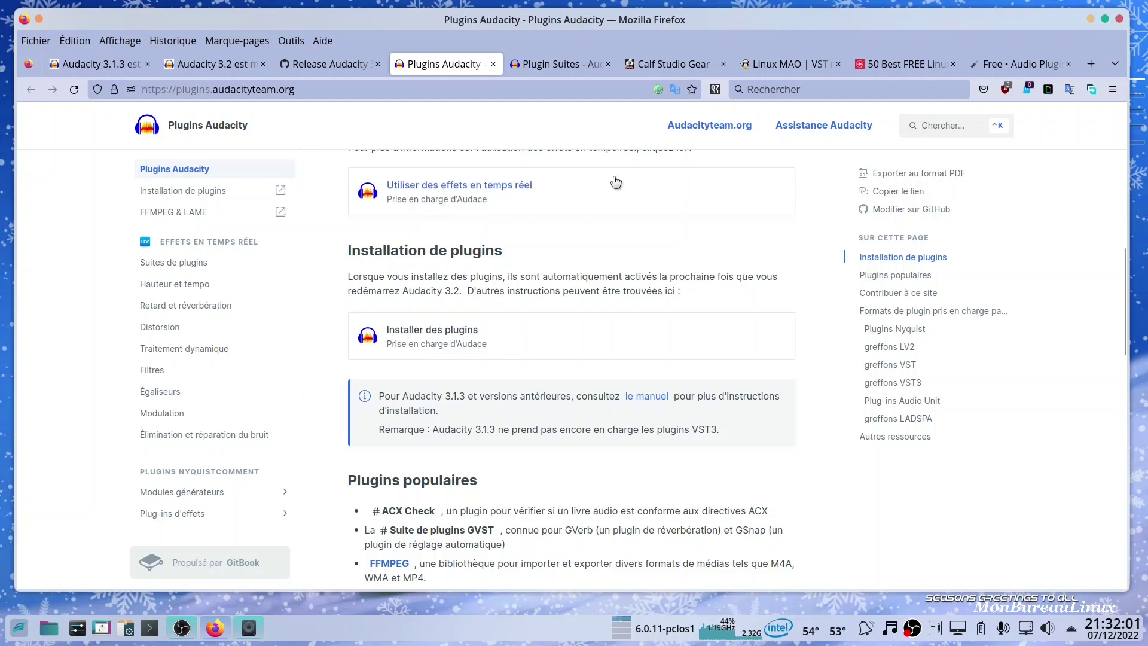
Step: Review the plugin suites offered for Linux and for all platforms on the Plugin Suites page
{"action": "left_click", "coordinate": [568, 65]}
{"action": "scroll", "coordinate": [603, 371], "scroll_direction": "up", "scroll_amount": 6}
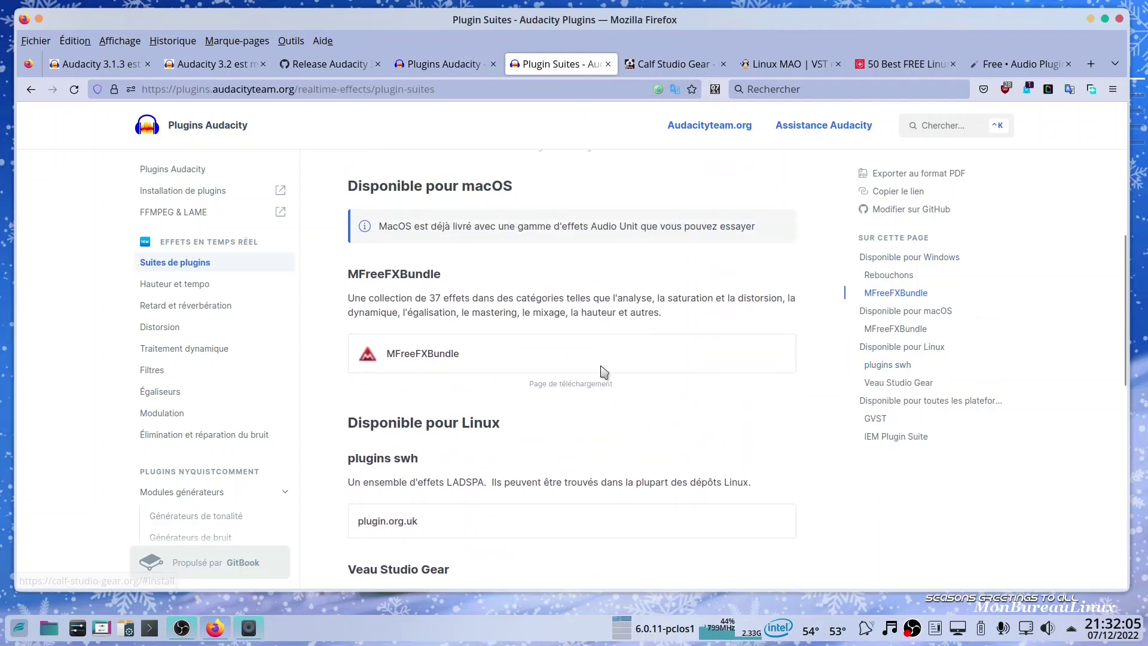
{"action": "scroll", "coordinate": [603, 371], "scroll_direction": "down", "scroll_amount": 2}
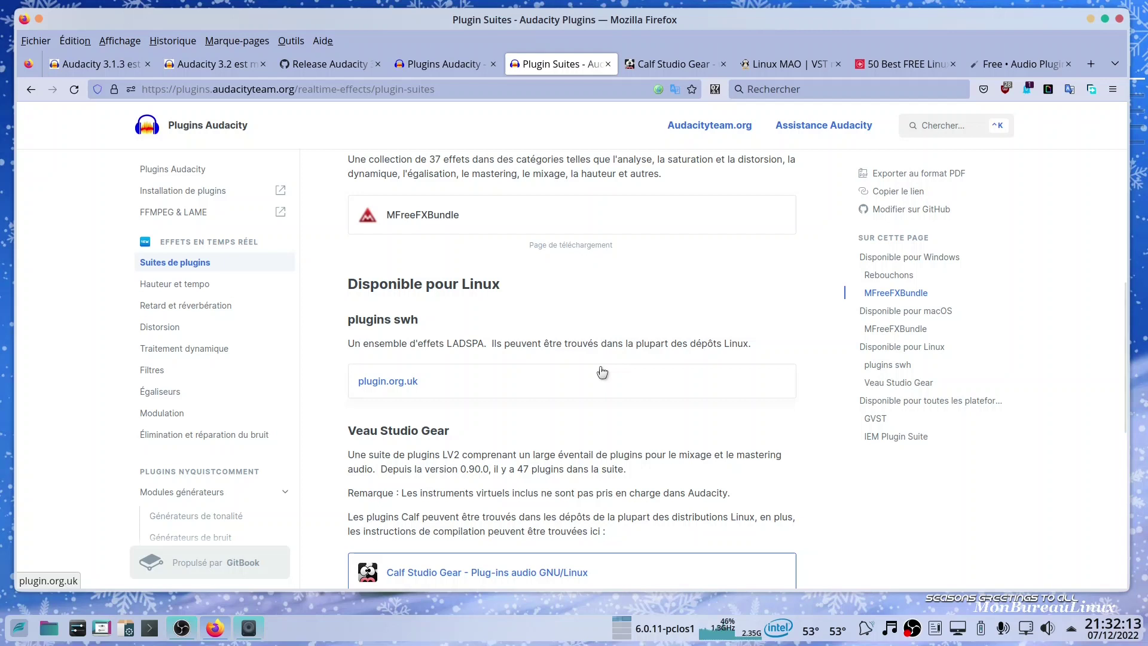
{"action": "scroll", "coordinate": [593, 380], "scroll_direction": "down", "scroll_amount": 2}
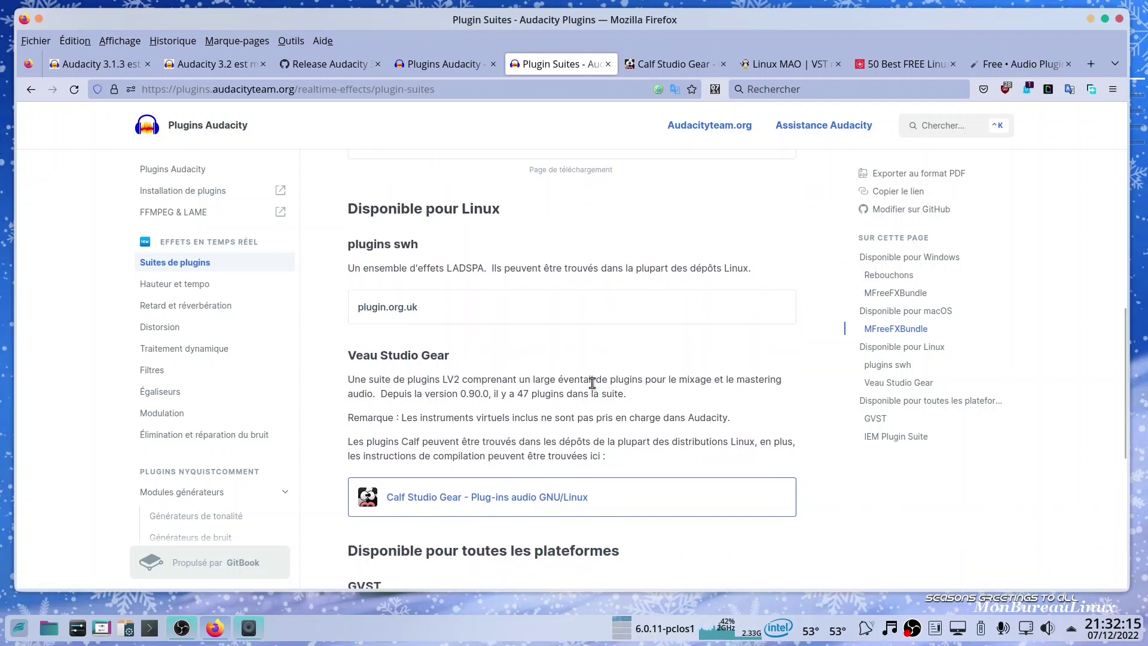
{"action": "scroll", "coordinate": [592, 383], "scroll_direction": "down", "scroll_amount": 2}
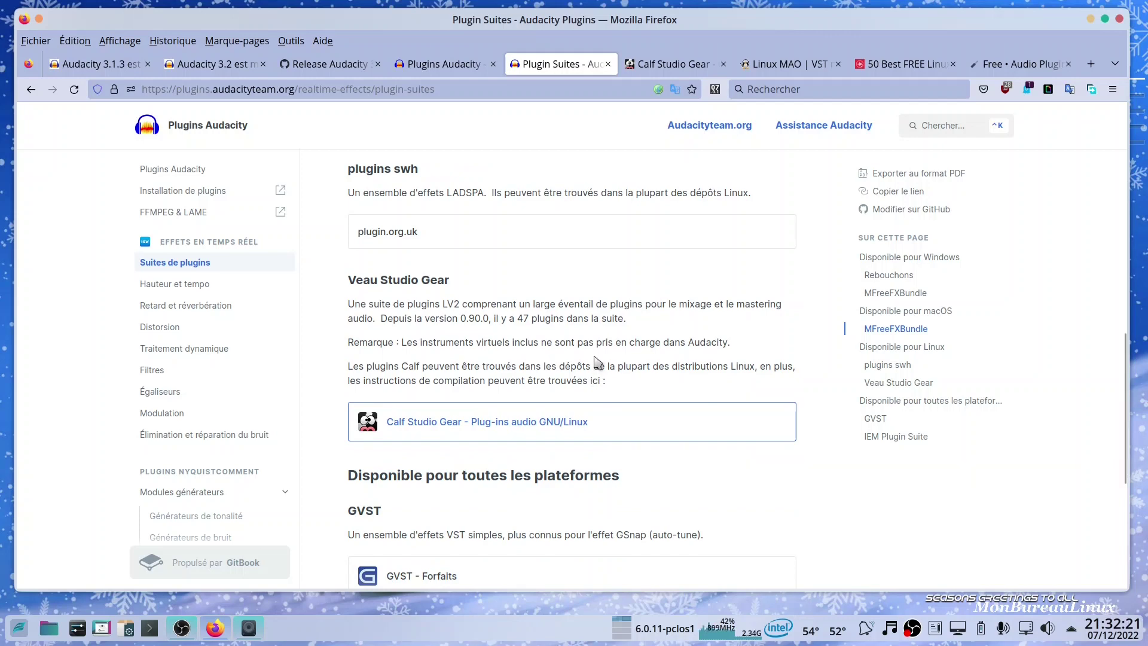
{"action": "scroll", "coordinate": [596, 361], "scroll_direction": "down", "scroll_amount": 4}
Step: View the Calf Studio Gear site and its About section
{"action": "left_click", "coordinate": [668, 68]}
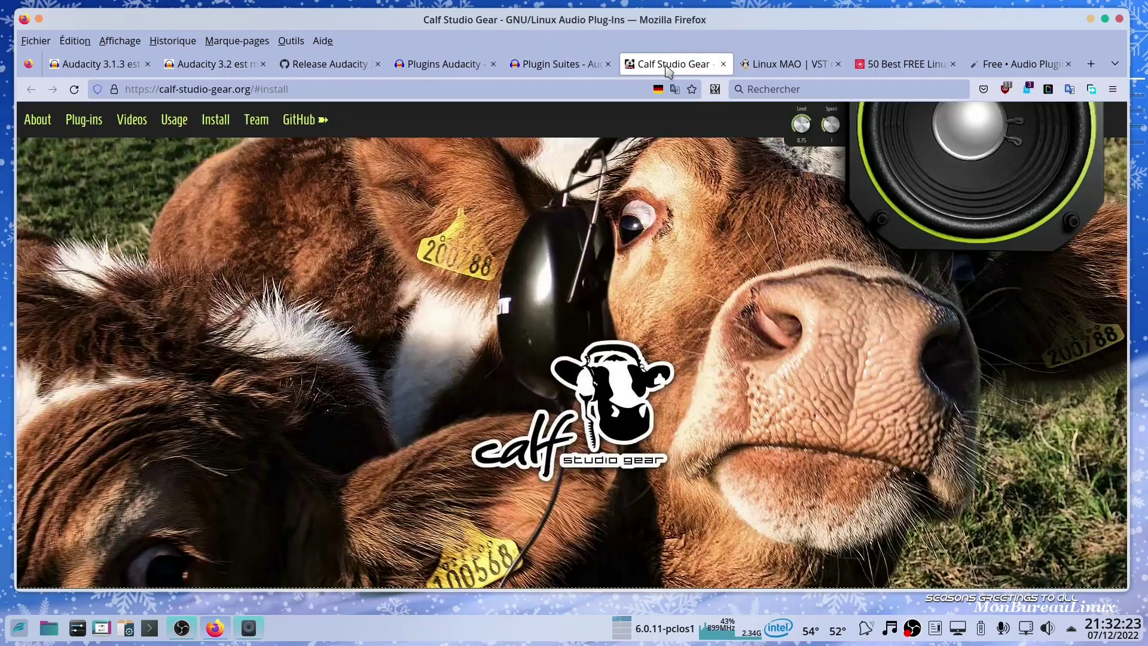
{"action": "scroll", "coordinate": [421, 351], "scroll_direction": "down", "scroll_amount": 10}
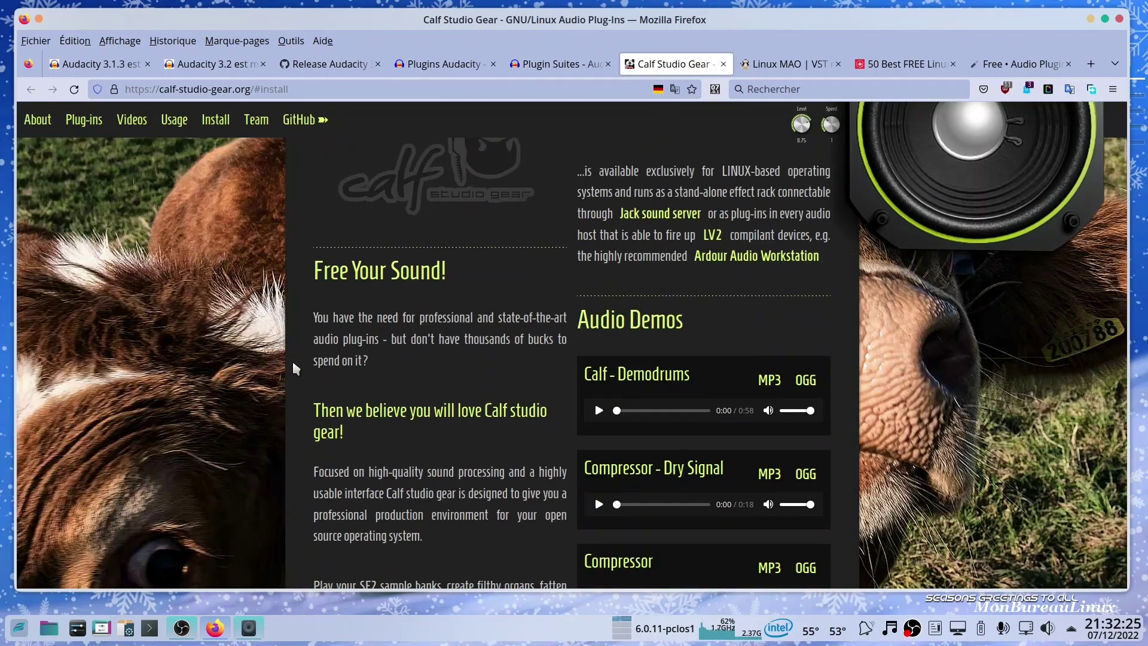
{"action": "scroll", "coordinate": [292, 365], "scroll_direction": "down", "scroll_amount": 6}
{"action": "scroll", "coordinate": [271, 395], "scroll_direction": "up", "scroll_amount": 9}
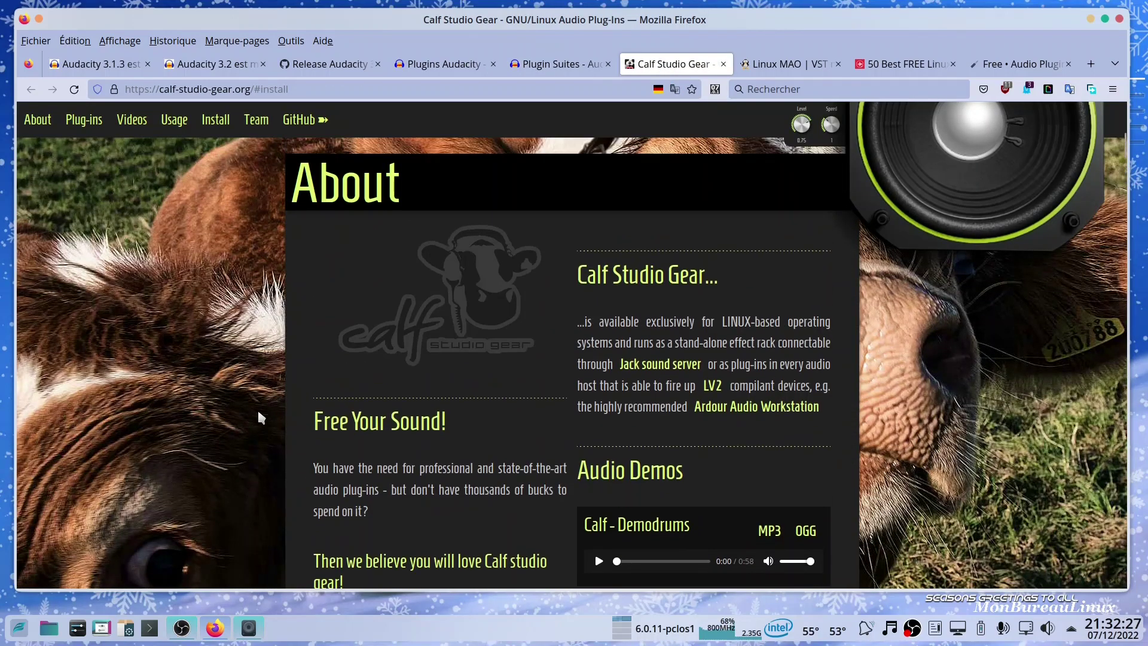
{"action": "scroll", "coordinate": [259, 417], "scroll_direction": "up", "scroll_amount": 5}
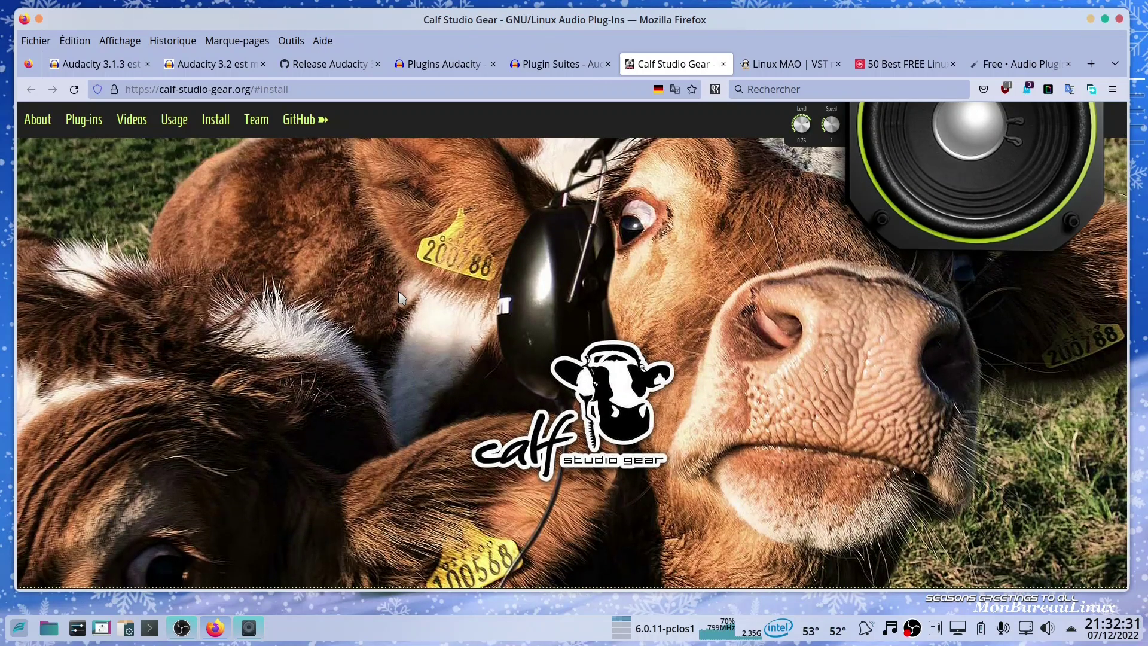
Step: View the Linux MAO native VST page, the 50 best free Linux VST plugins article and the Audio Plugins for Free Linux list
{"action": "left_click", "coordinate": [763, 75]}
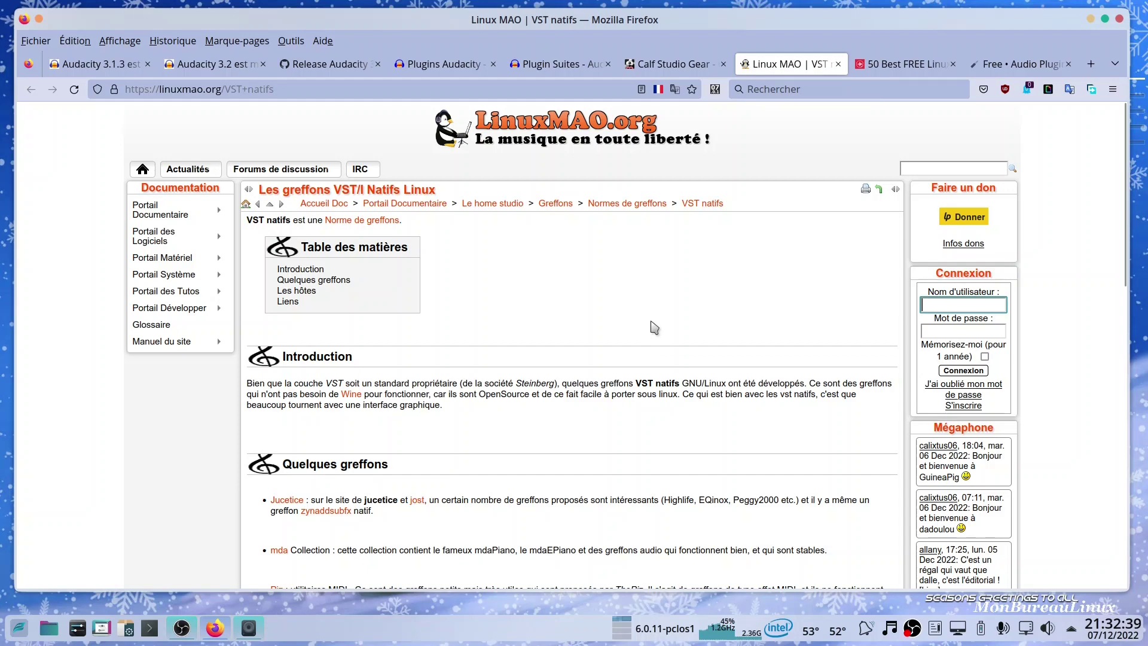
{"action": "left_click", "coordinate": [900, 63]}
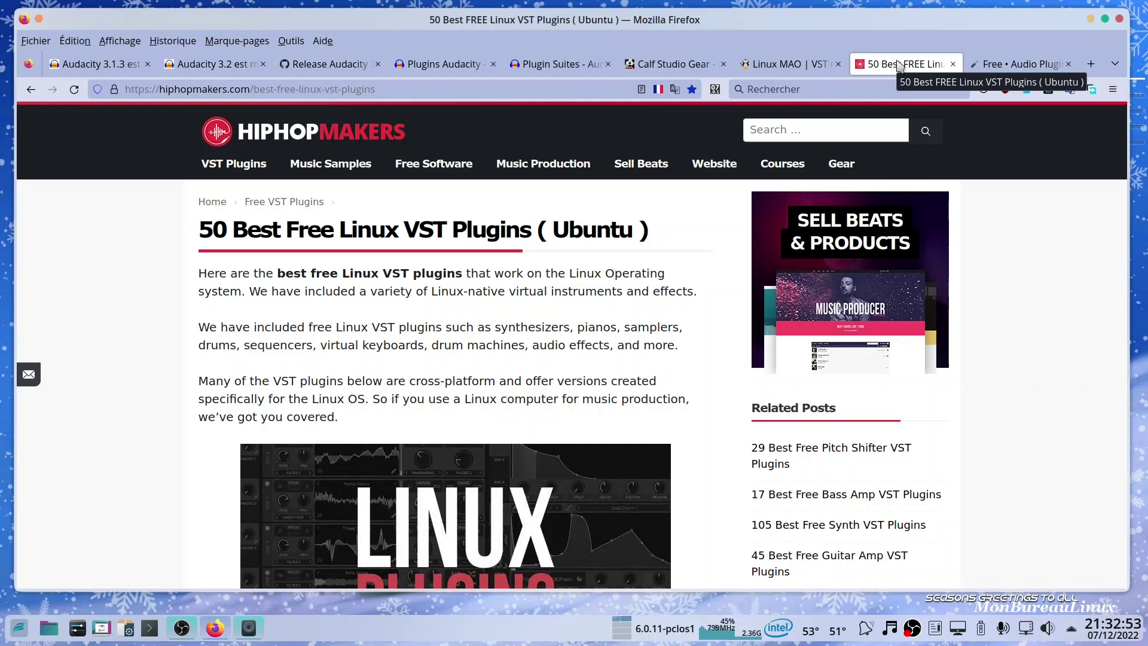
{"action": "left_click", "coordinate": [1022, 64]}
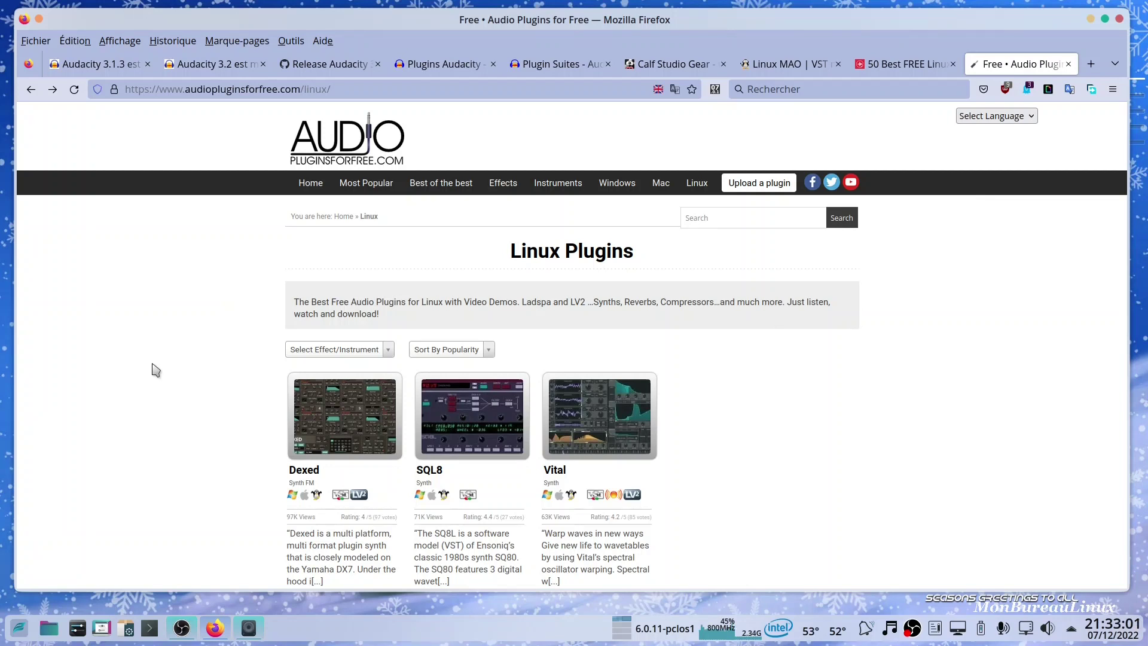
Step: Open the Vital synth entry from the Linux plugin list and look over its download and video sections
{"action": "mouse_move", "coordinate": [705, 190]}
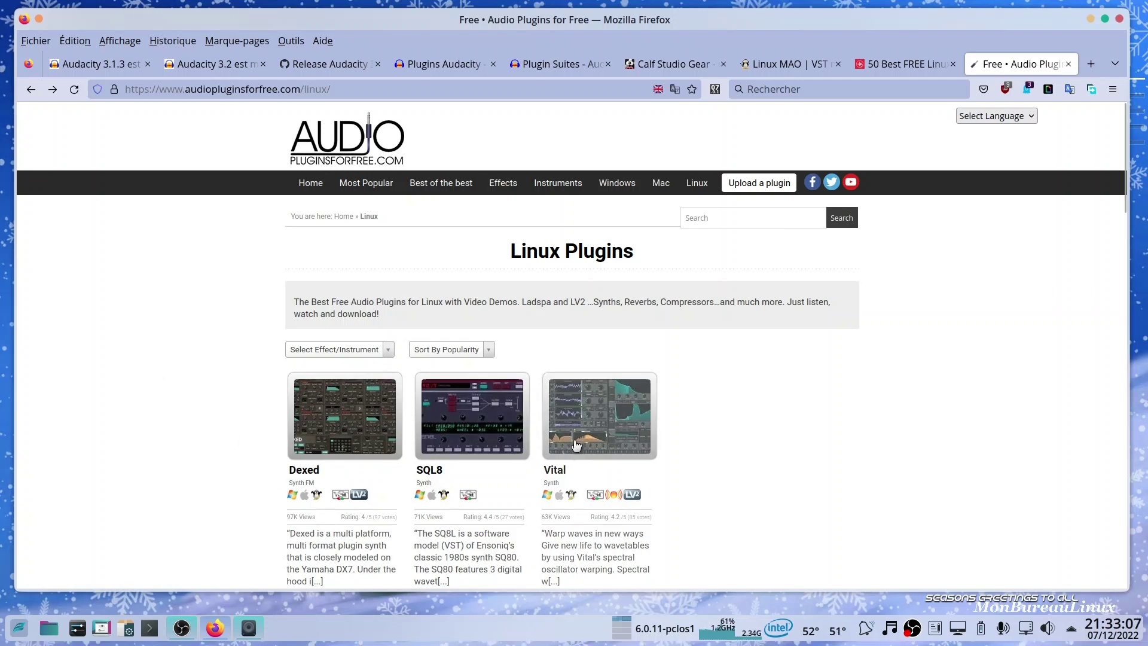
{"action": "left_click", "coordinate": [598, 424]}
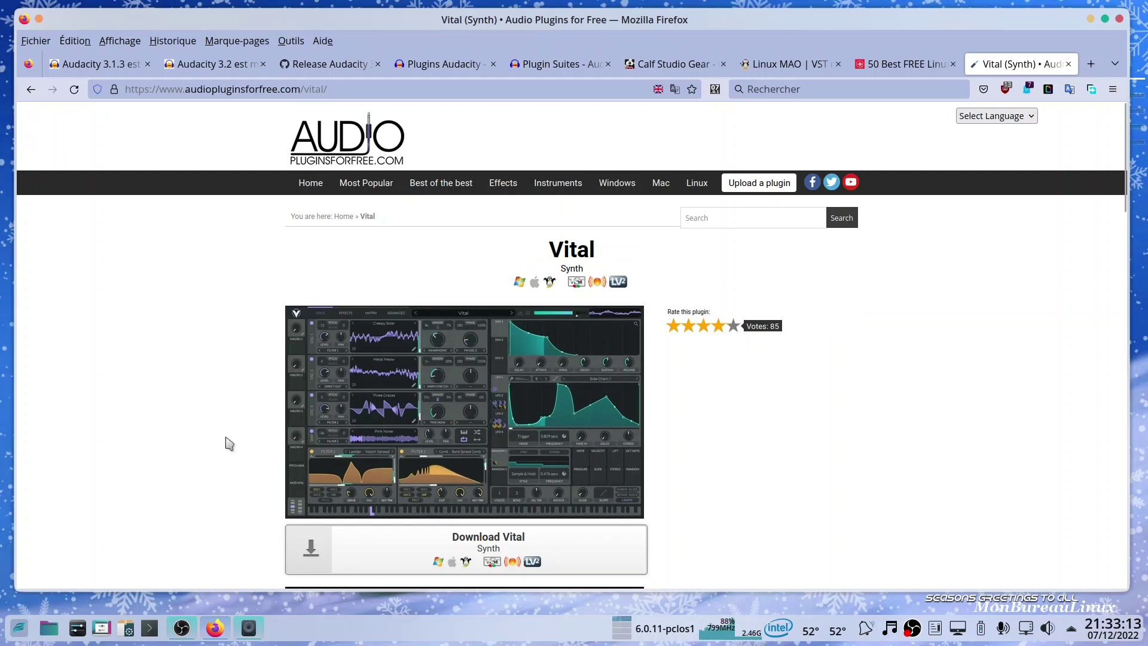
{"action": "scroll", "coordinate": [227, 442], "scroll_direction": "down", "scroll_amount": 1}
{"action": "scroll", "coordinate": [227, 442], "scroll_direction": "down", "scroll_amount": 2}
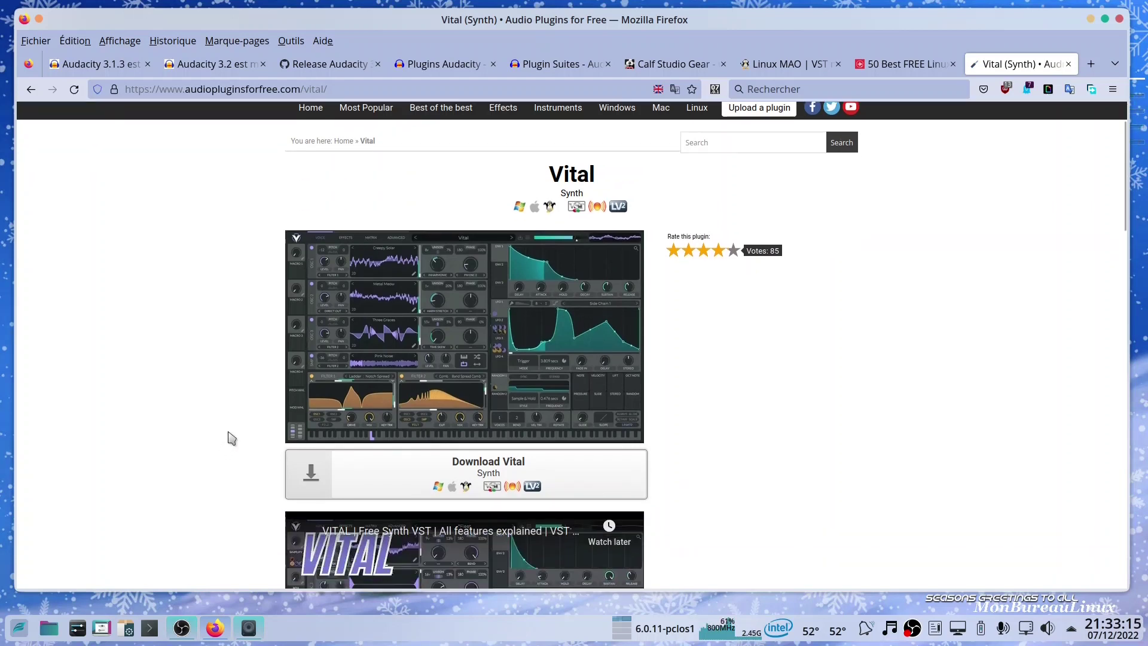
{"action": "scroll", "coordinate": [232, 438], "scroll_direction": "down", "scroll_amount": 2}
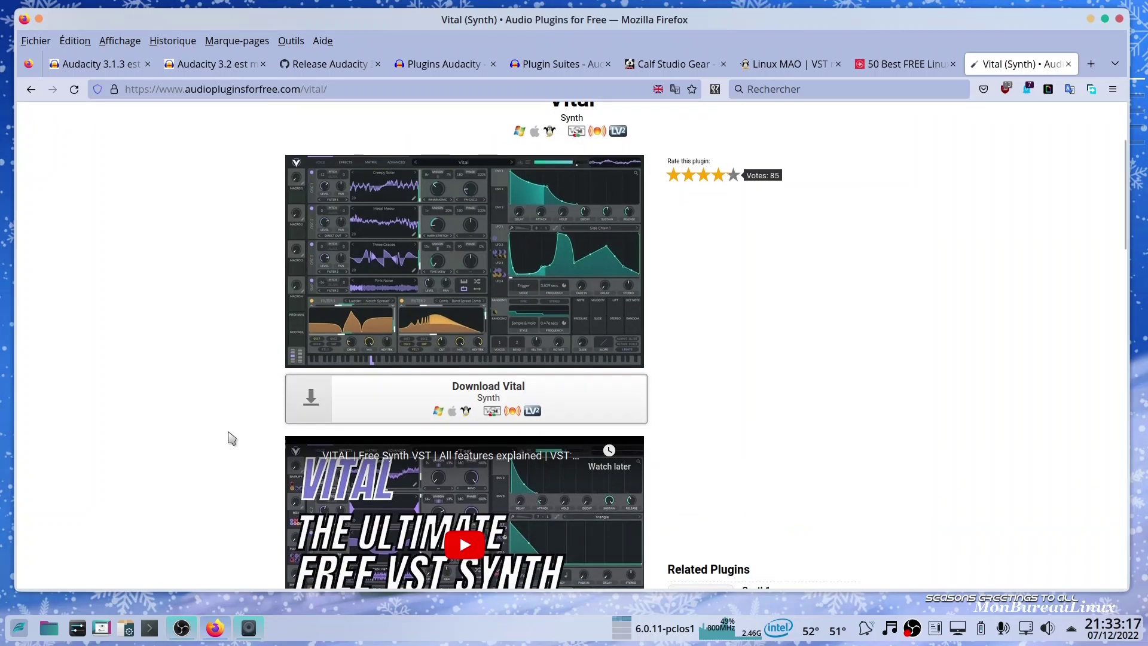
{"action": "scroll", "coordinate": [232, 438], "scroll_direction": "down", "scroll_amount": 2}
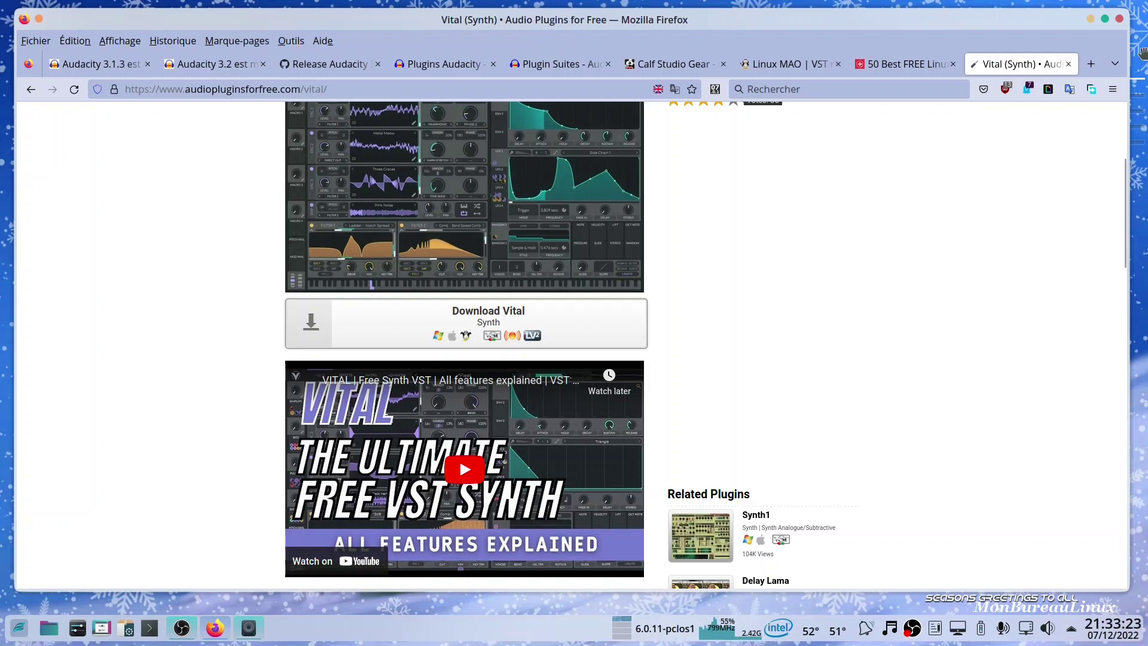
Step: Minimize the browser, launch Audacity and dismiss its welcome dialog
{"action": "left_click", "coordinate": [1091, 21]}
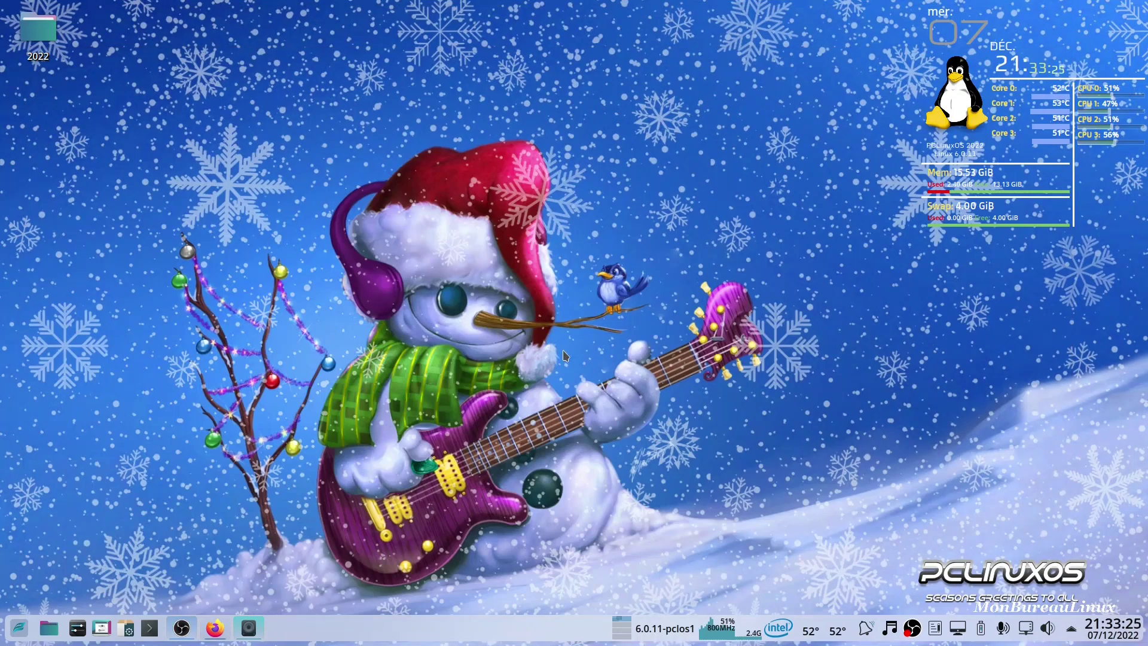
{"action": "key", "text": "super"}
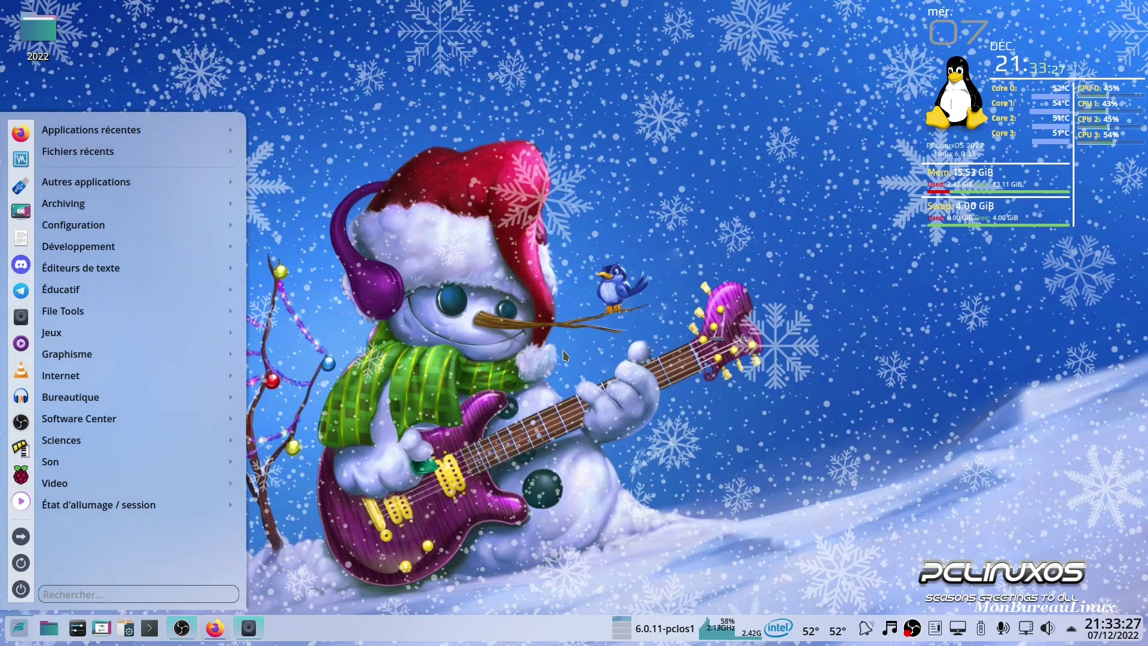
{"action": "left_click", "coordinate": [18, 400]}
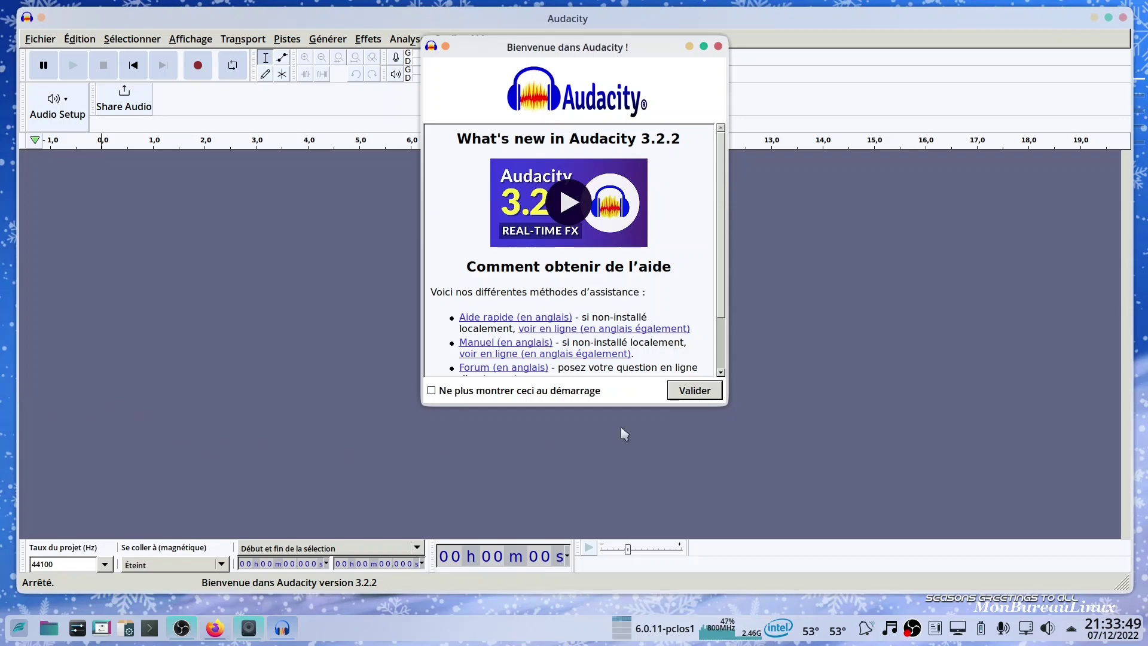
{"action": "left_click", "coordinate": [686, 395]}
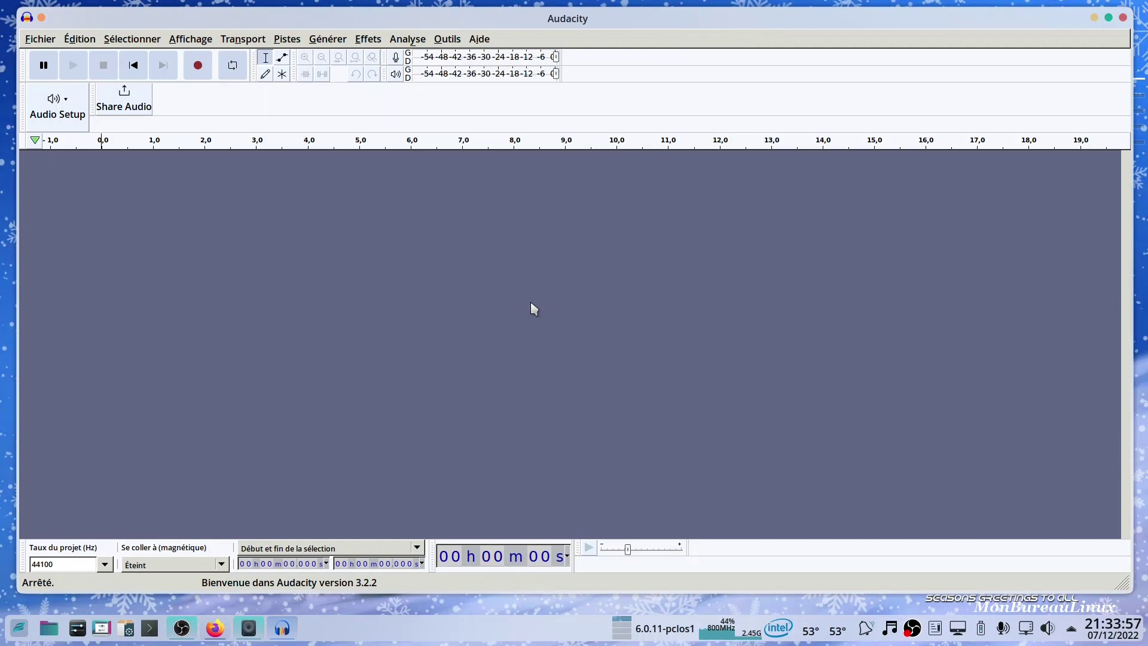
Step: Look through the Audio Setup options, including the recording channel choices, and close them without changing anything
{"action": "left_click", "coordinate": [59, 109]}
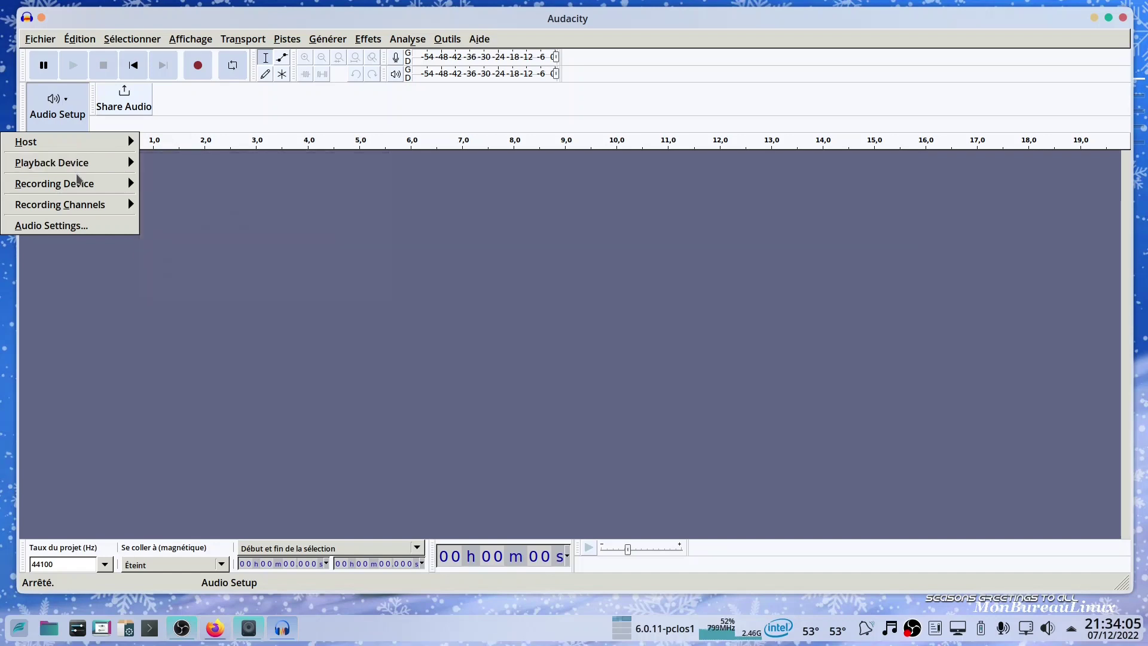
{"action": "mouse_move", "coordinate": [82, 186]}
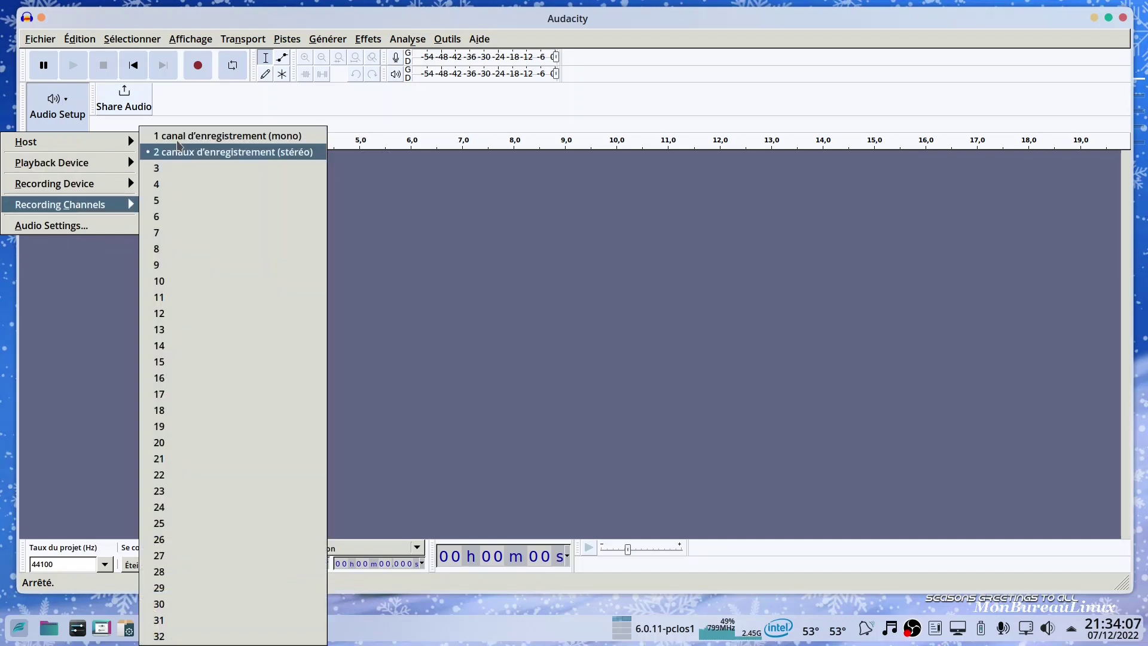
{"action": "left_click", "coordinate": [201, 108]}
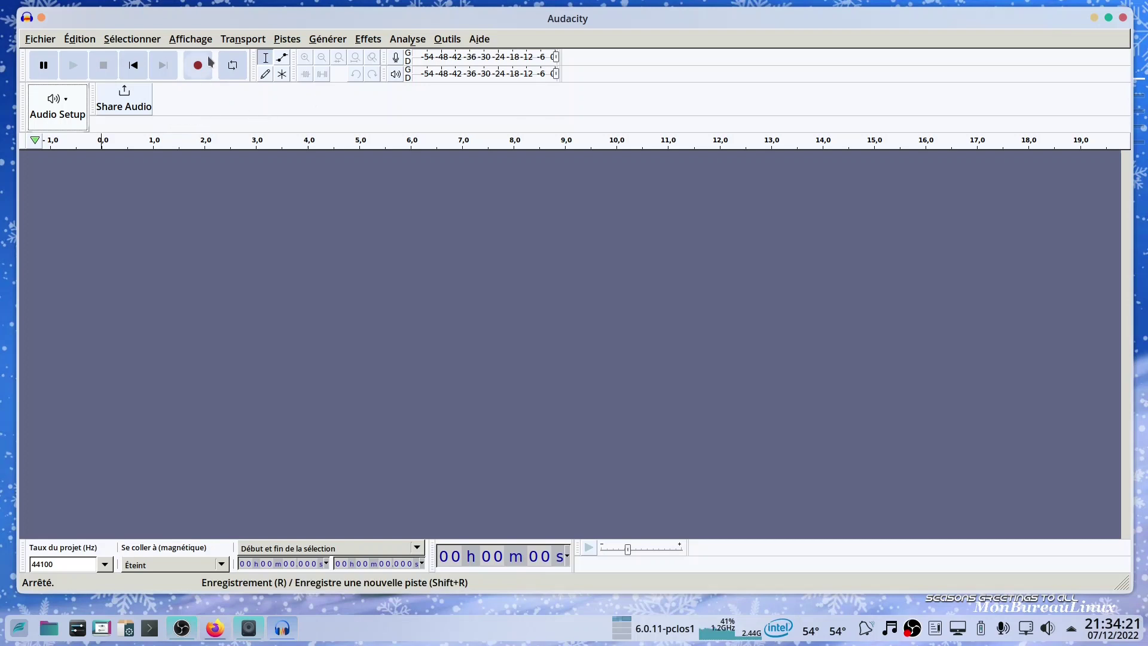
Step: Show the device toolbar (Barre de périphériques) in the Audacity window
{"action": "left_click", "coordinate": [190, 39]}
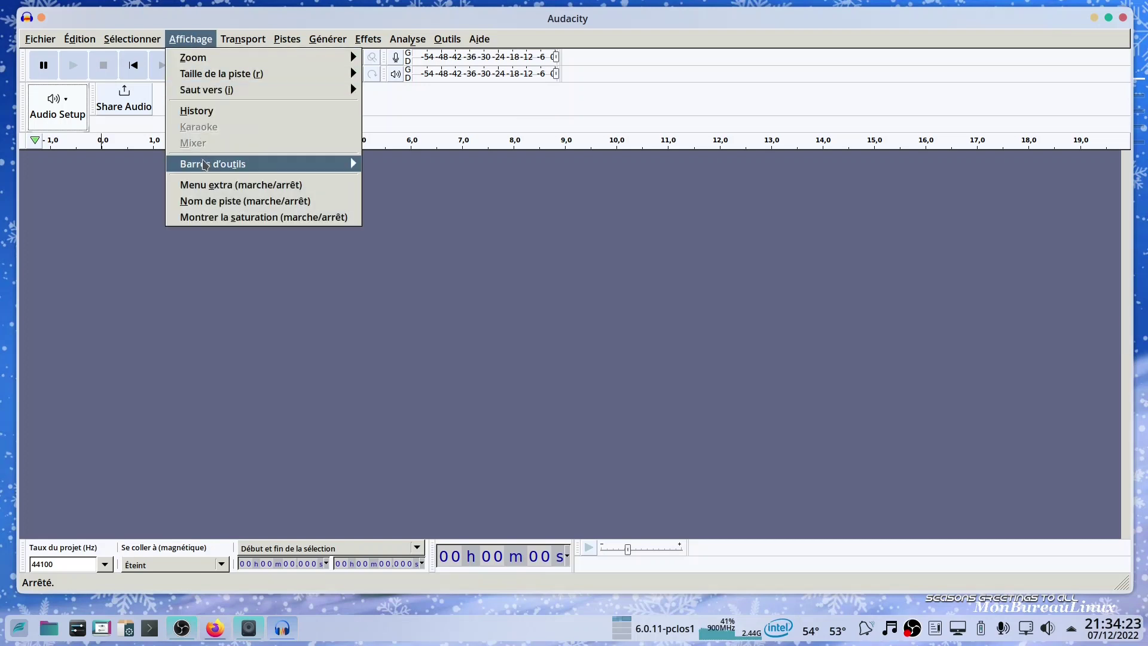
{"action": "mouse_move", "coordinate": [204, 165]}
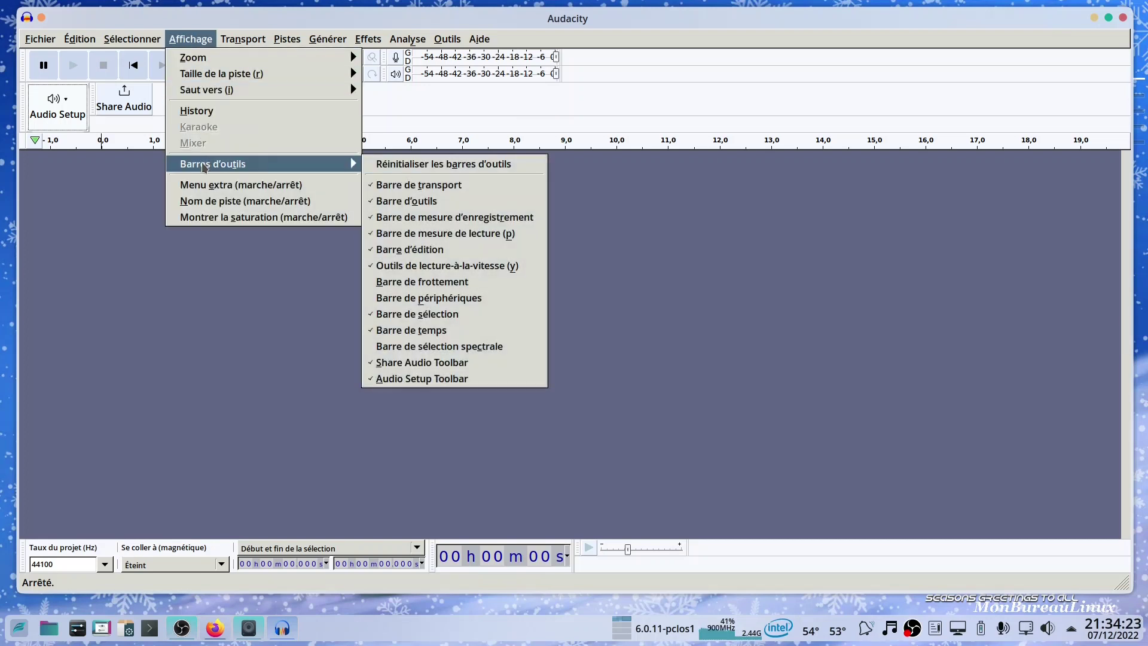
{"action": "left_click", "coordinate": [373, 303]}
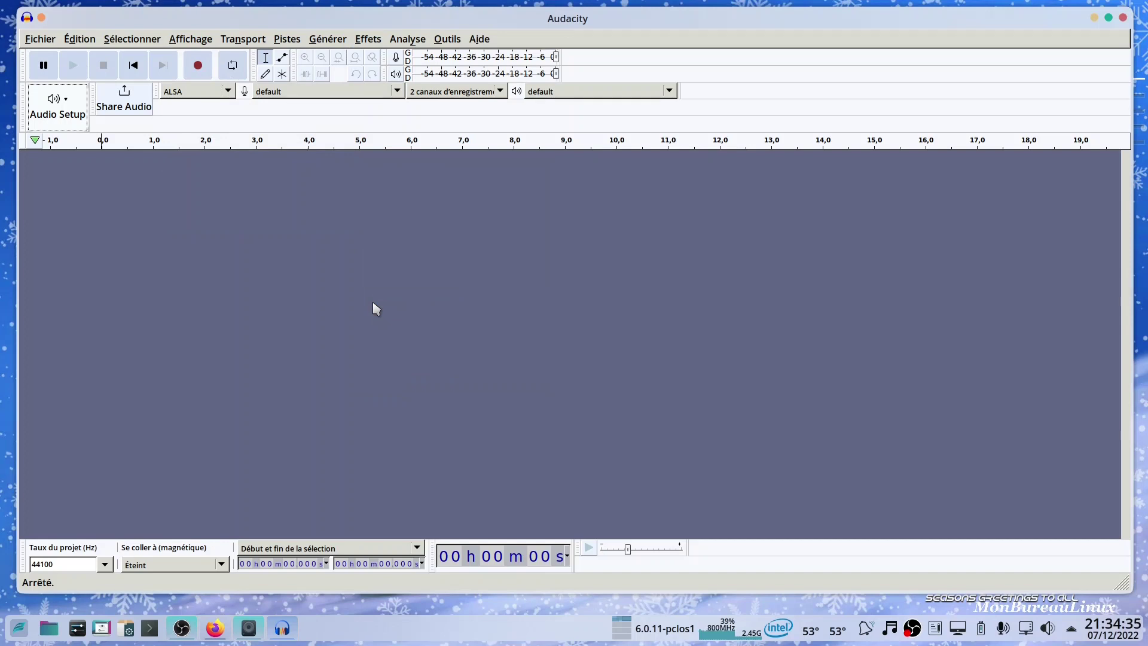
Step: Start monitoring the recording input level on the VU meter and stop it again
{"action": "right_click", "coordinate": [464, 60]}
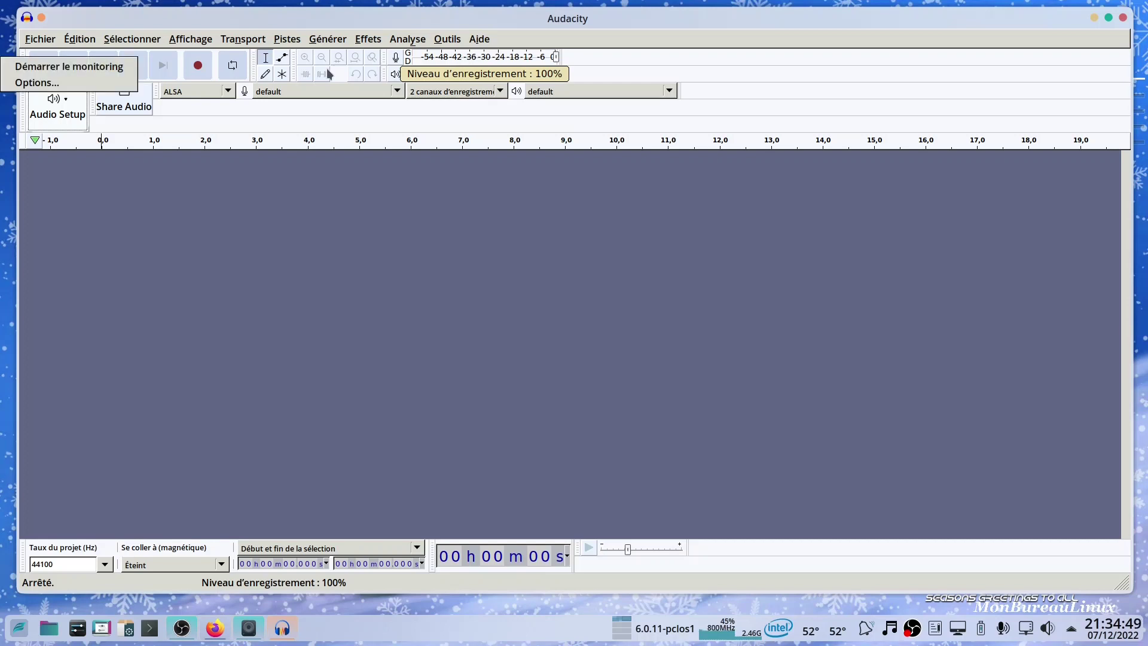
{"action": "left_click", "coordinate": [106, 68]}
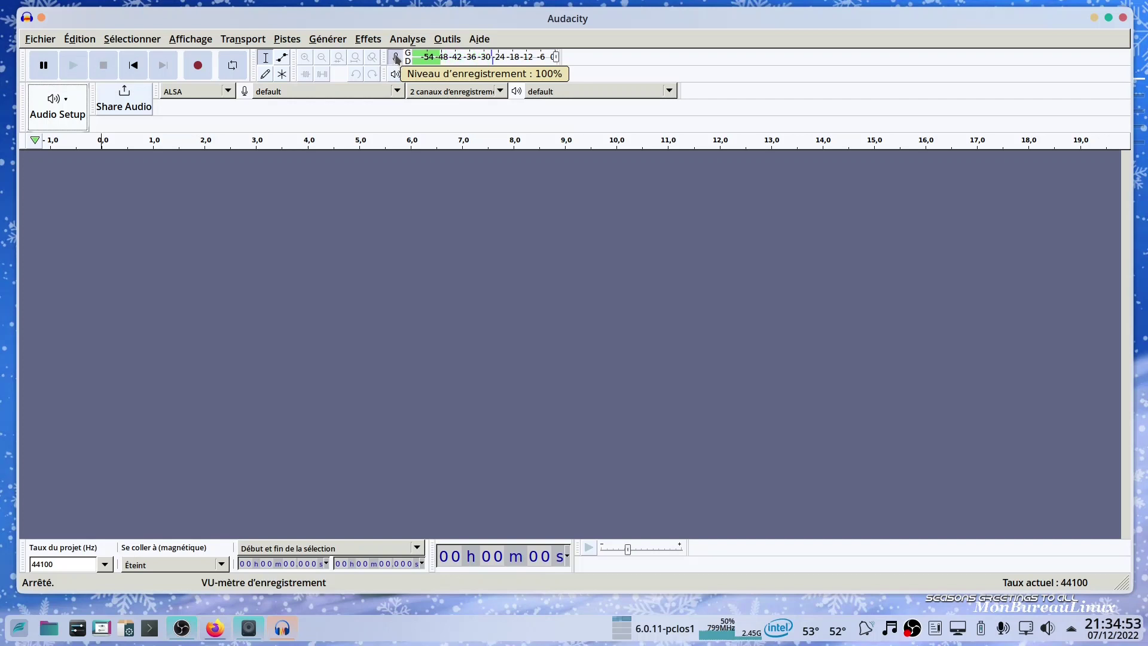
{"action": "left_click", "coordinate": [397, 58]}
{"action": "left_click", "coordinate": [87, 76]}
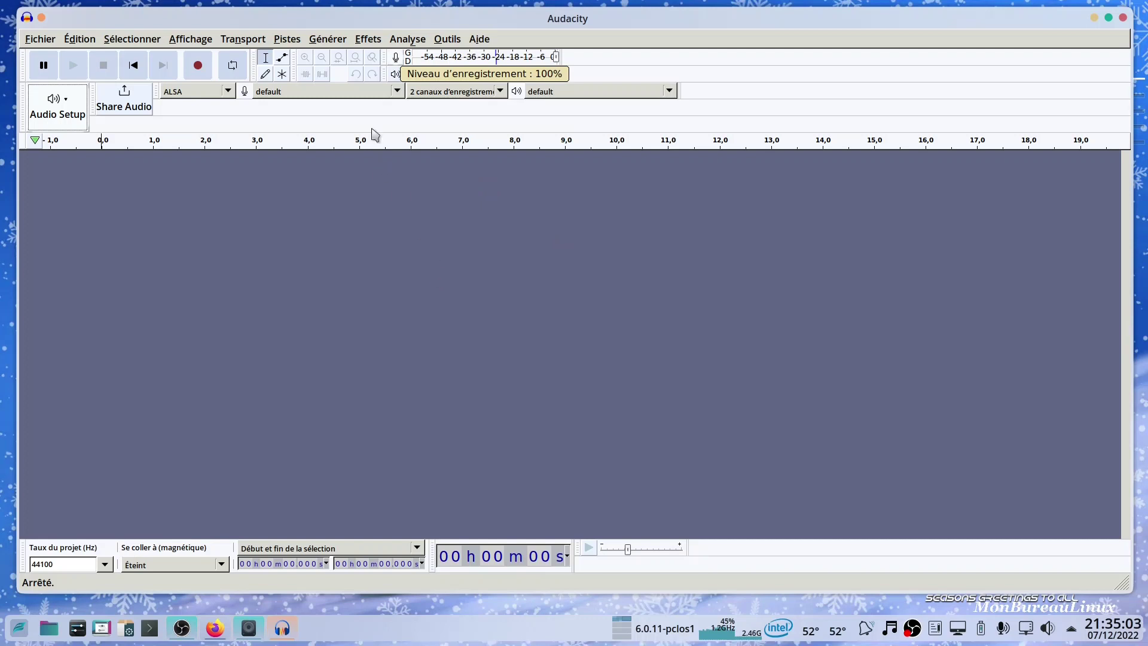
Step: Look through the effect categories, including Volume and Compression, Noise Removal and Repair, and Calf Studio Gear
{"action": "left_click", "coordinate": [367, 42]}
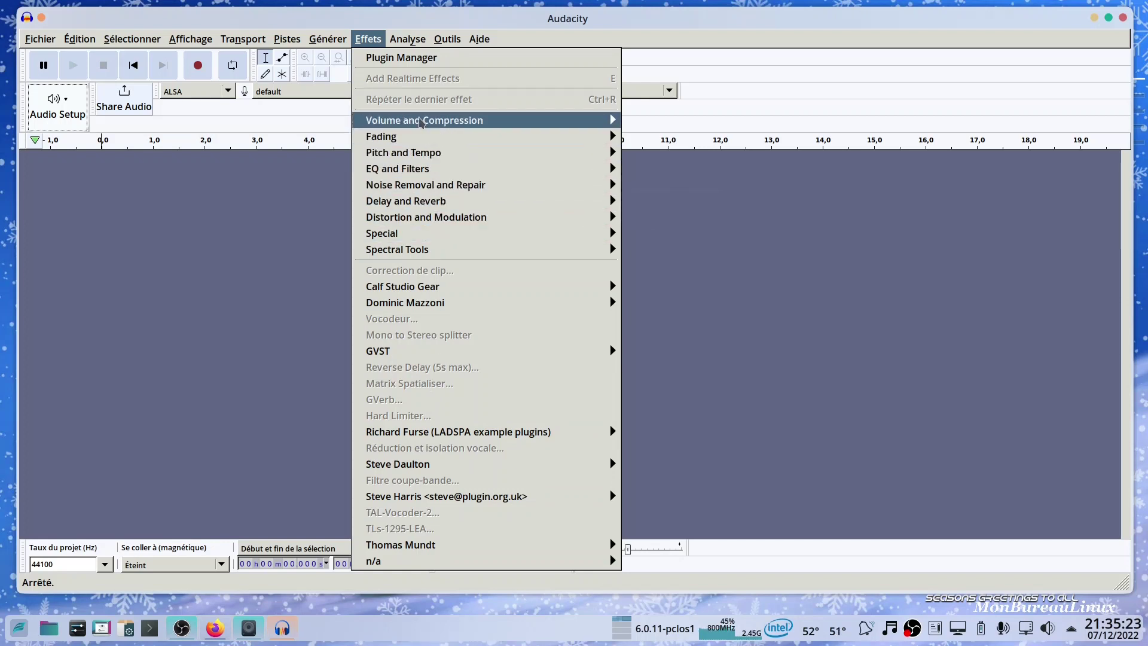
{"action": "mouse_move", "coordinate": [422, 123]}
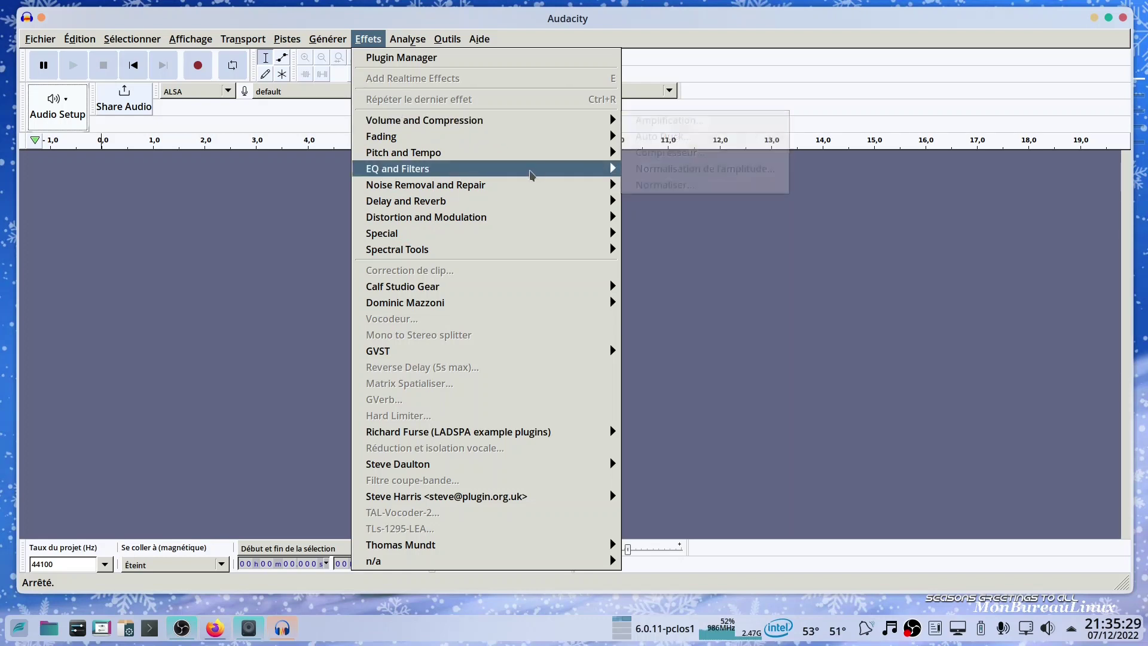
{"action": "mouse_move", "coordinate": [515, 183]}
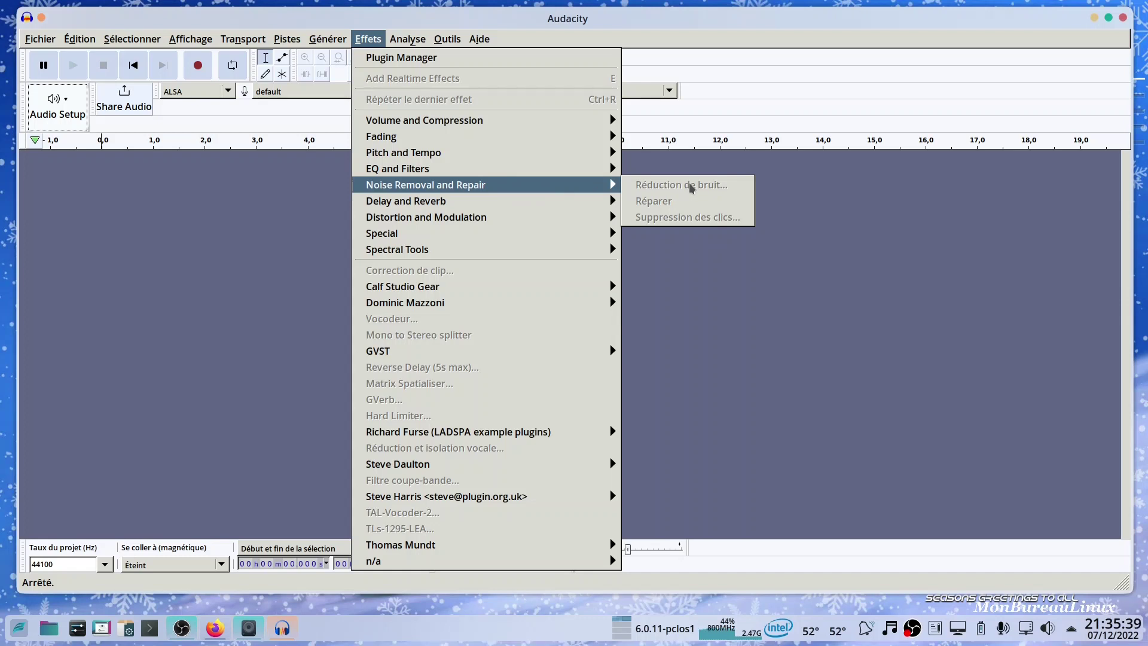
{"action": "mouse_move", "coordinate": [545, 208]}
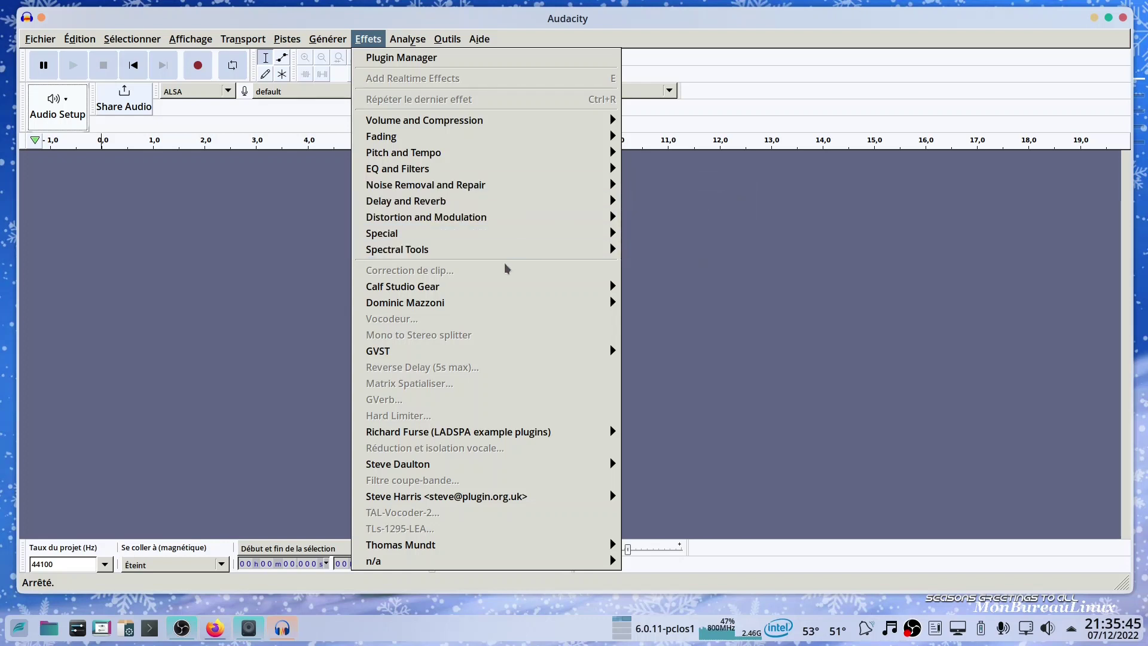
{"action": "mouse_move", "coordinate": [449, 292]}
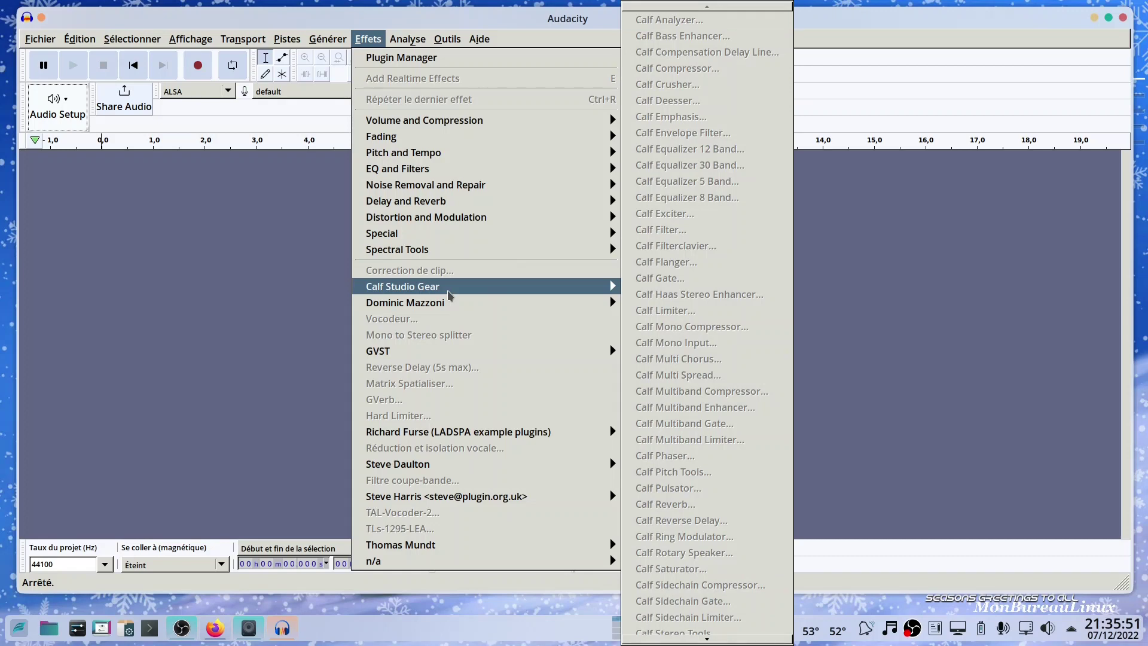
Step: Open the Plugin Manager, browse the list of plugins, and cancel without changing anything
{"action": "left_click", "coordinate": [419, 57]}
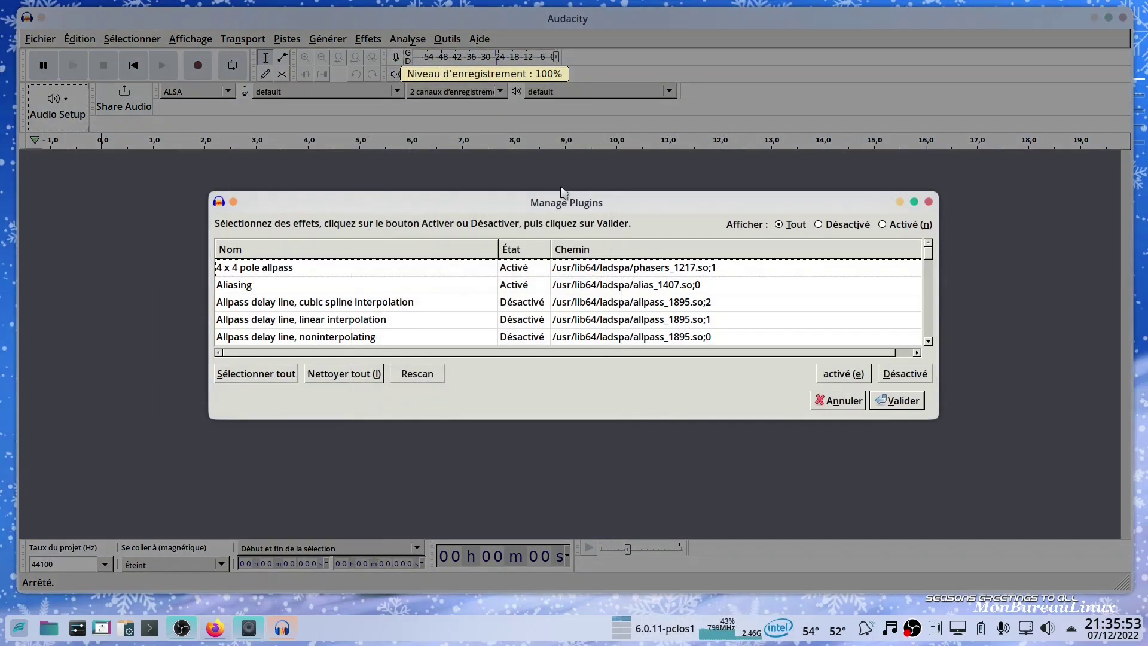
{"action": "scroll", "coordinate": [769, 298], "scroll_direction": "down", "scroll_amount": 10}
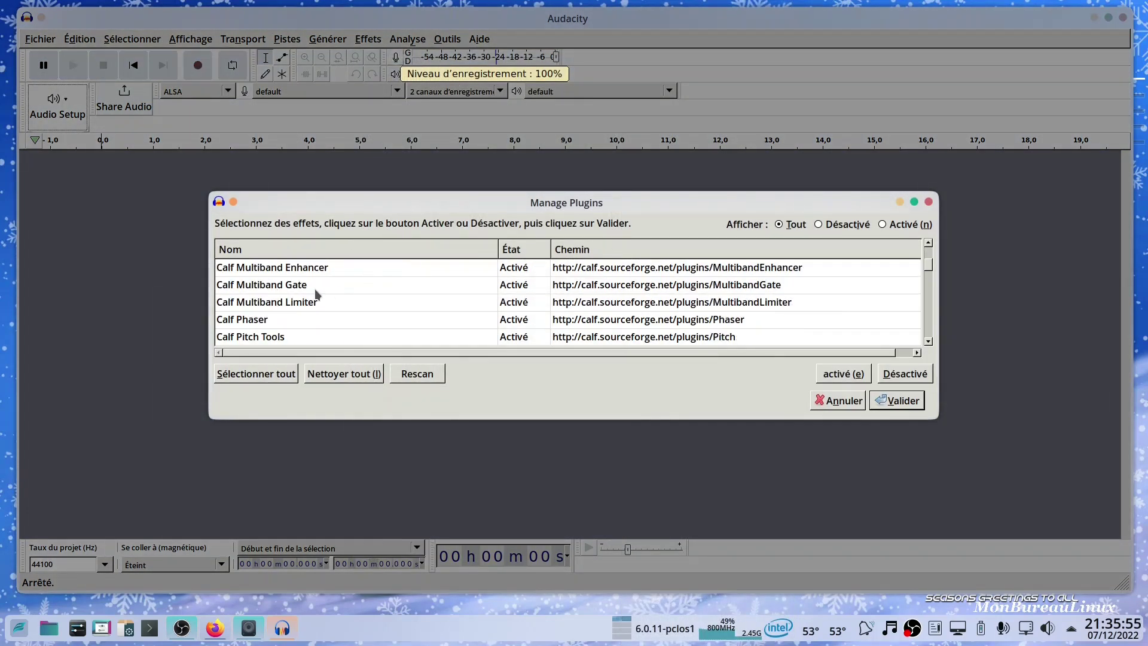
{"action": "scroll", "coordinate": [317, 294], "scroll_direction": "down", "scroll_amount": 10}
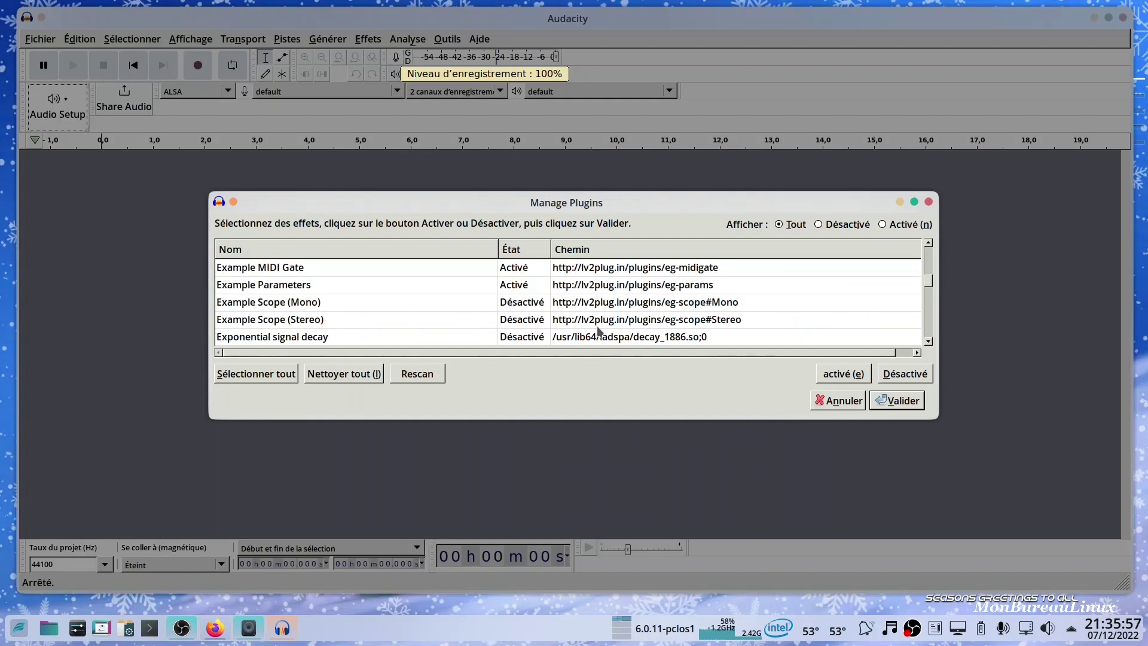
{"action": "scroll", "coordinate": [598, 330], "scroll_direction": "down", "scroll_amount": 3}
{"action": "left_click", "coordinate": [837, 400]}
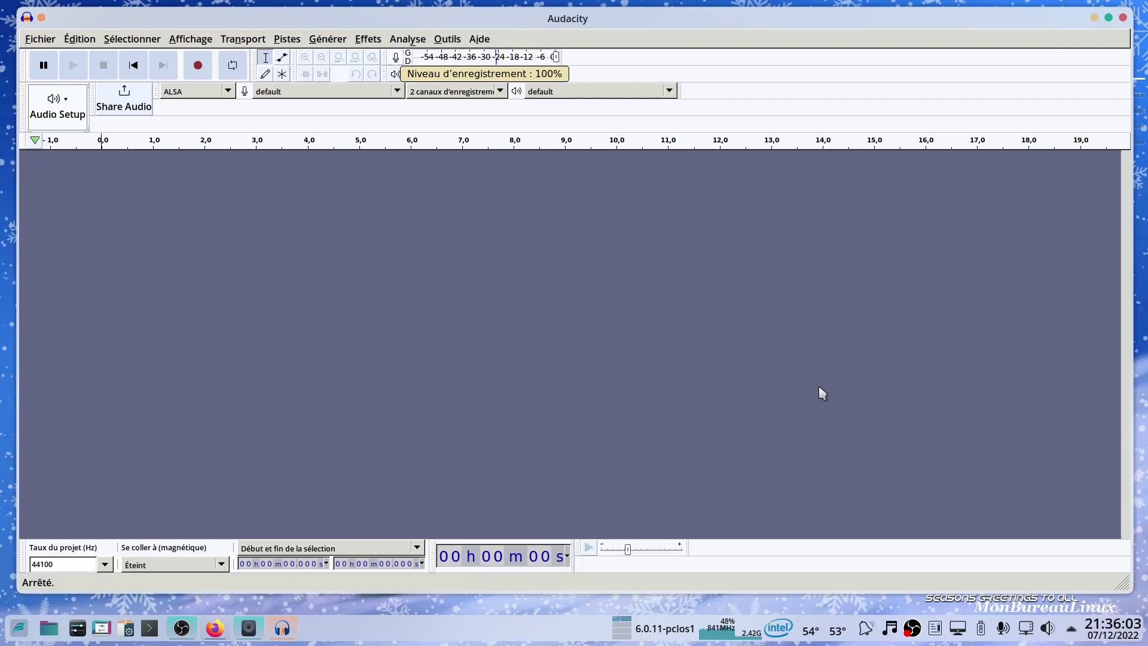
Step: Review the Volume and Compression effects and the Analyse commands without applying any
{"action": "left_click", "coordinate": [367, 40]}
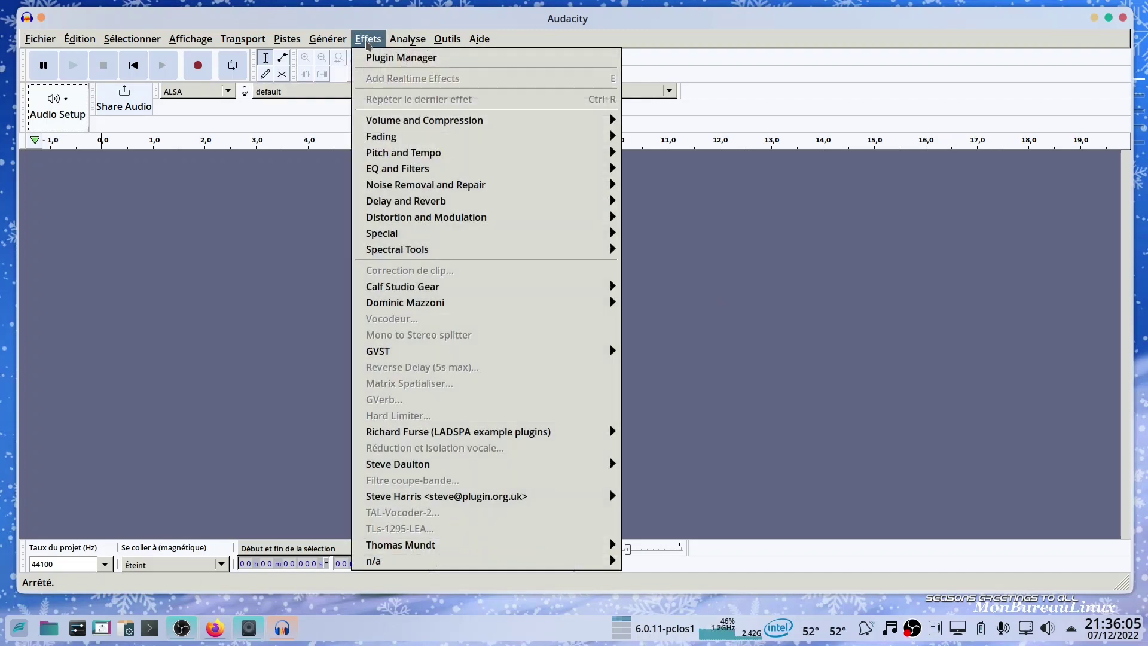
{"action": "mouse_move", "coordinate": [386, 125]}
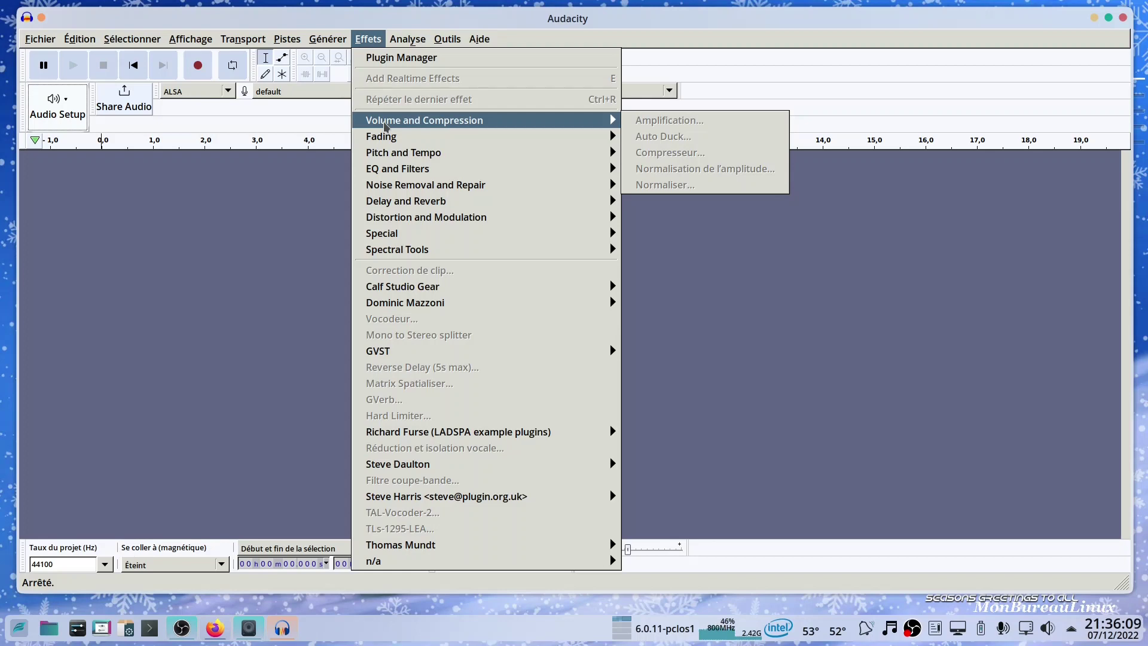
{"action": "key", "text": "Left"}
{"action": "key", "text": "Left"}
{"action": "key", "text": "Left"}
{"action": "key", "text": "Left"}
{"action": "key", "text": "Left"}
{"action": "key", "text": "Left"}
{"action": "key", "text": "Left"}
{"action": "key", "text": "Left"}
{"action": "key", "text": "Left"}
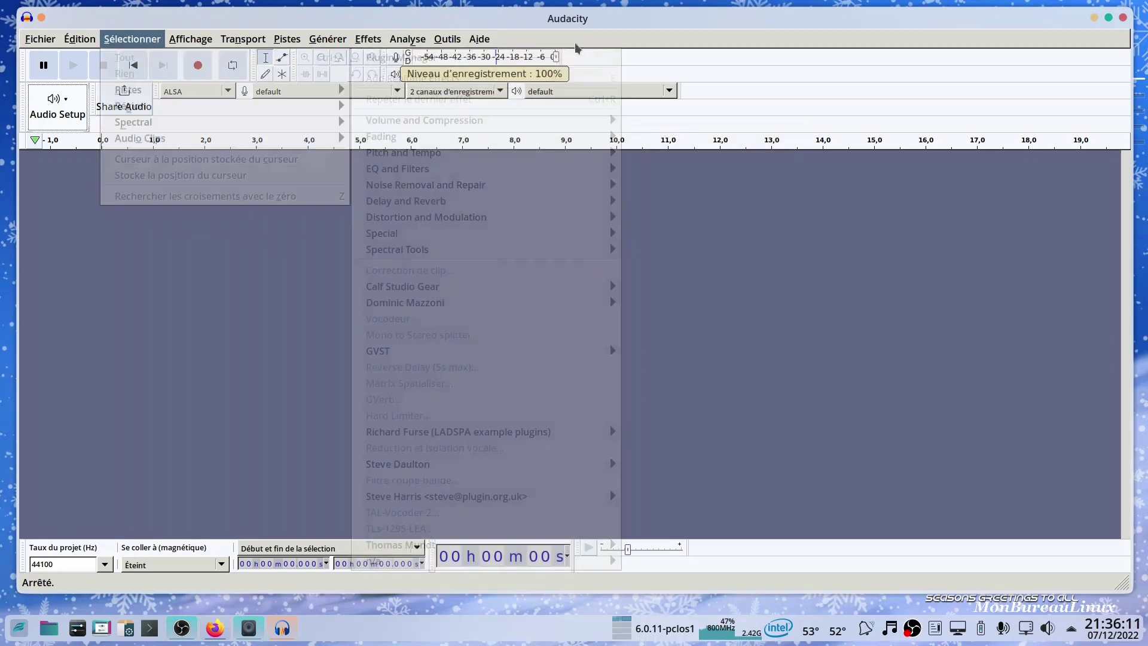
{"action": "key", "text": "Left"}
{"action": "key", "text": "Left"}
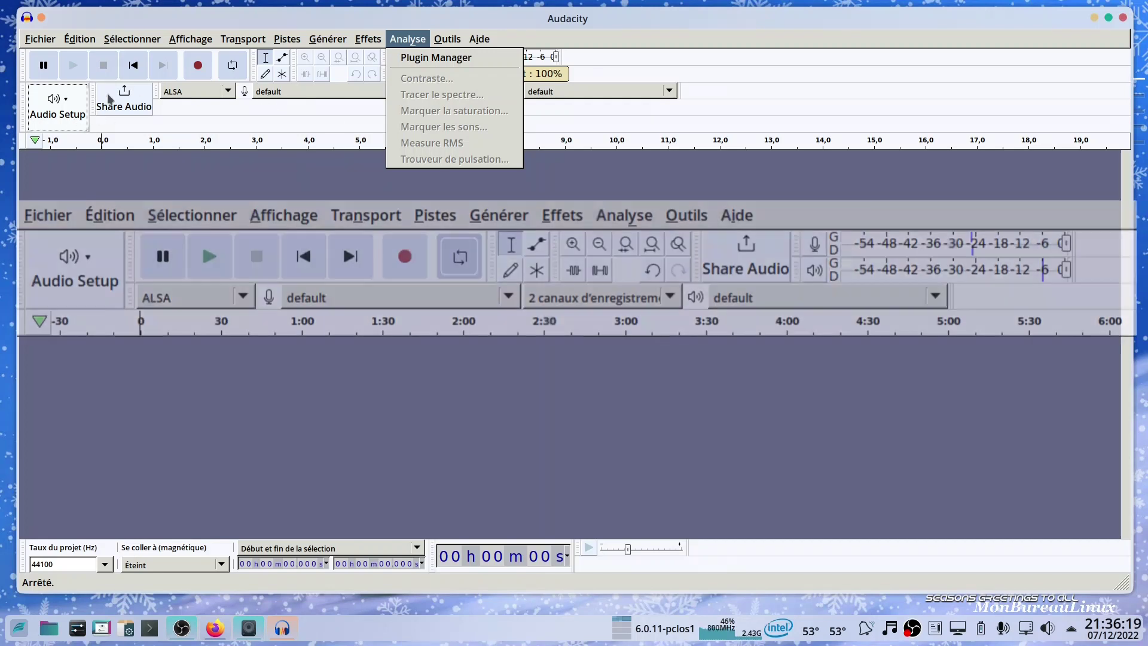
{"action": "left_click", "coordinate": [719, 90]}
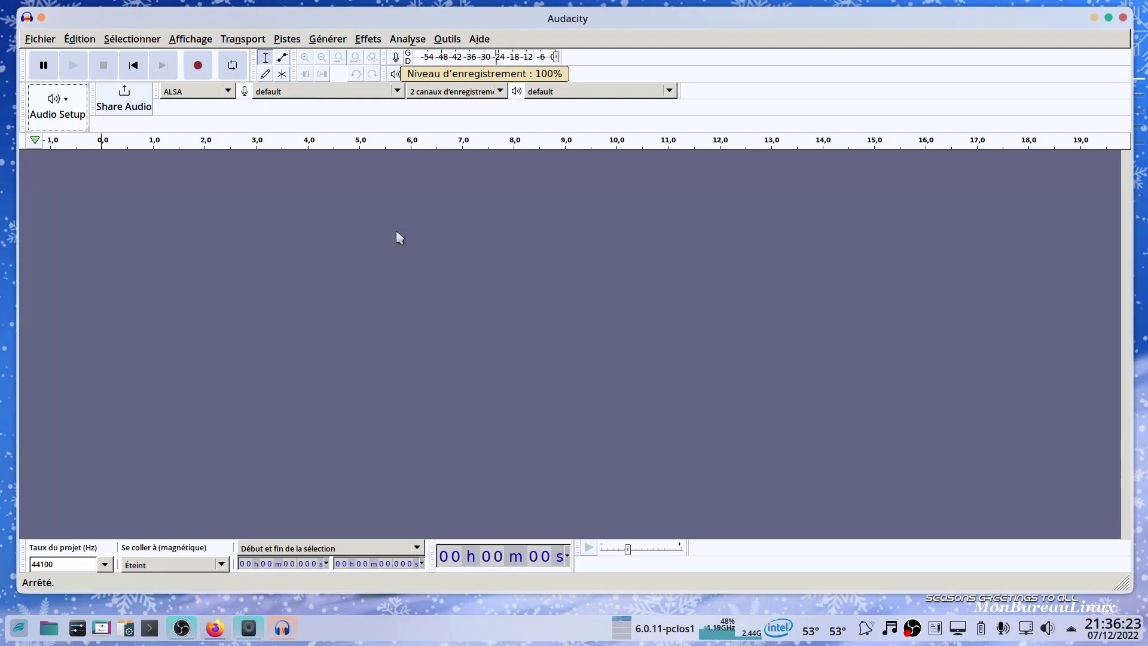
Step: Open the recent audio file mixkit-tech-house-vibes-130.mp3 from the Desktop/2022 folder
{"action": "left_click", "coordinate": [40, 39]}
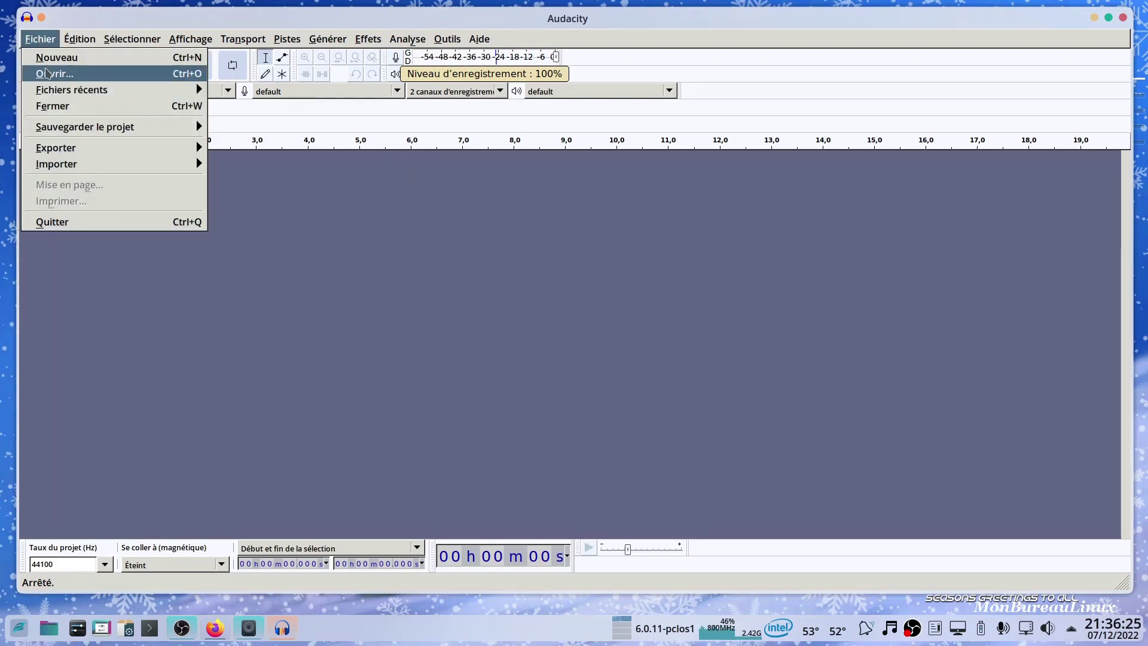
{"action": "mouse_move", "coordinate": [76, 93]}
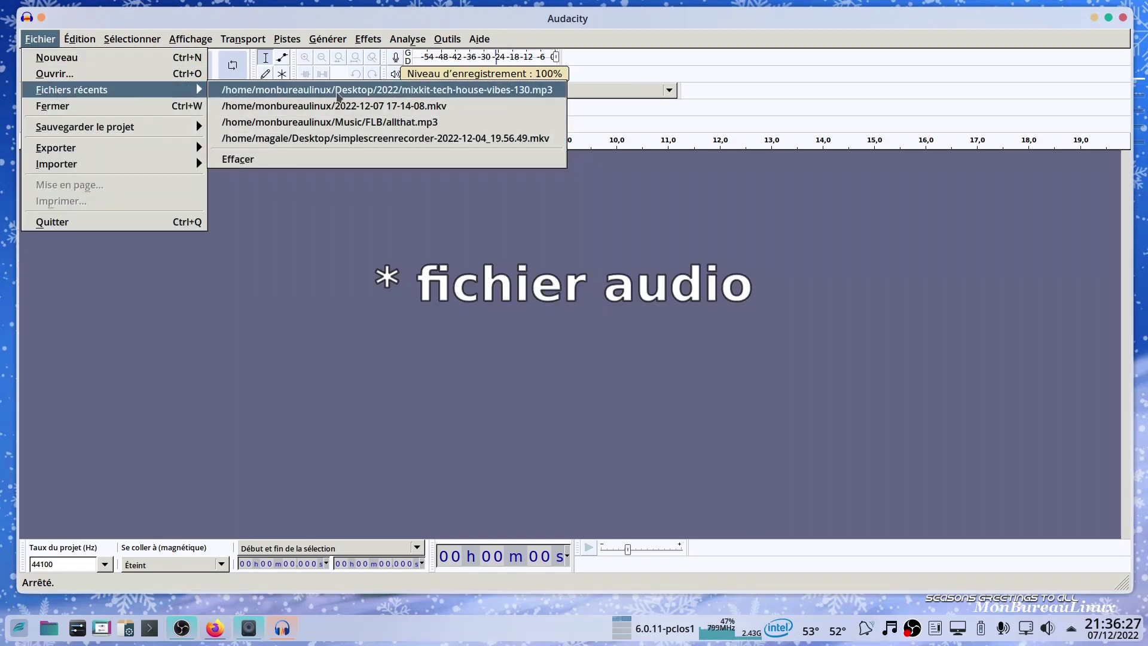
{"action": "left_click", "coordinate": [339, 91]}
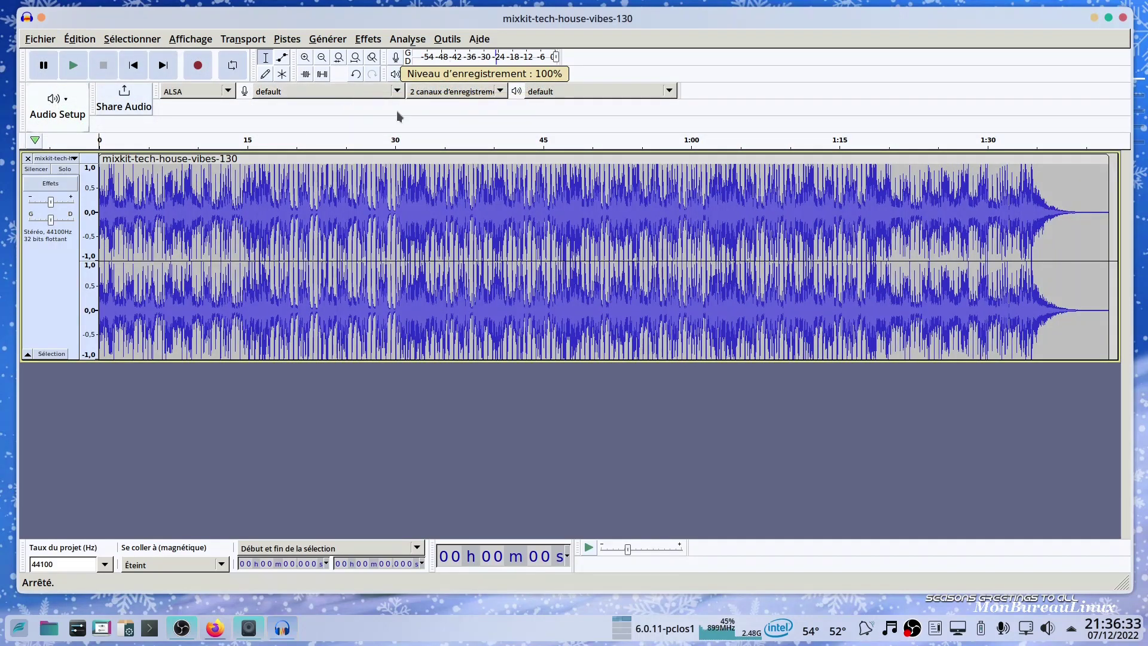
Step: Show the track's realtime effects and add Calf Compressor from the Calf Studio Gear group
{"action": "left_click", "coordinate": [369, 39]}
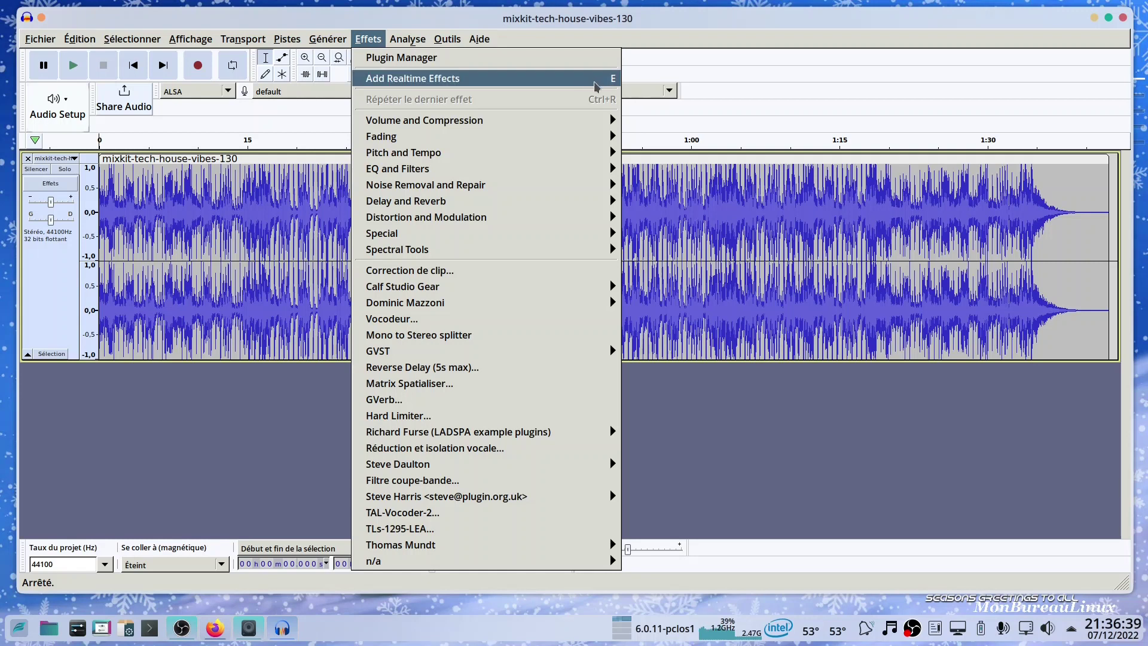
{"action": "left_click", "coordinate": [62, 293]}
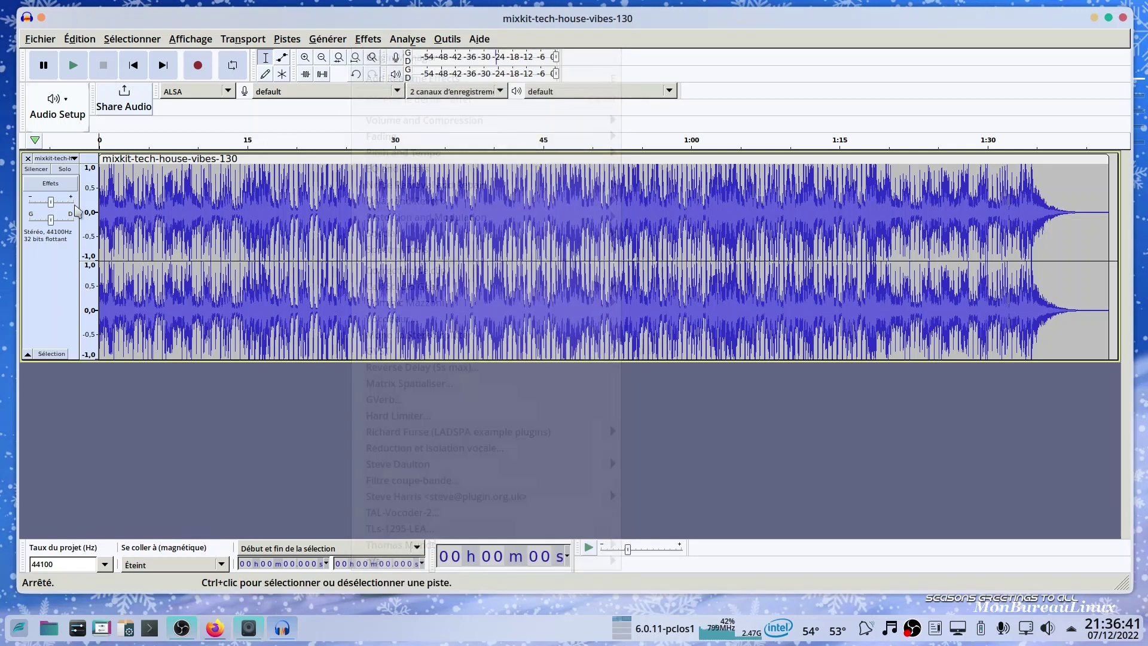
{"action": "left_click", "coordinate": [57, 189]}
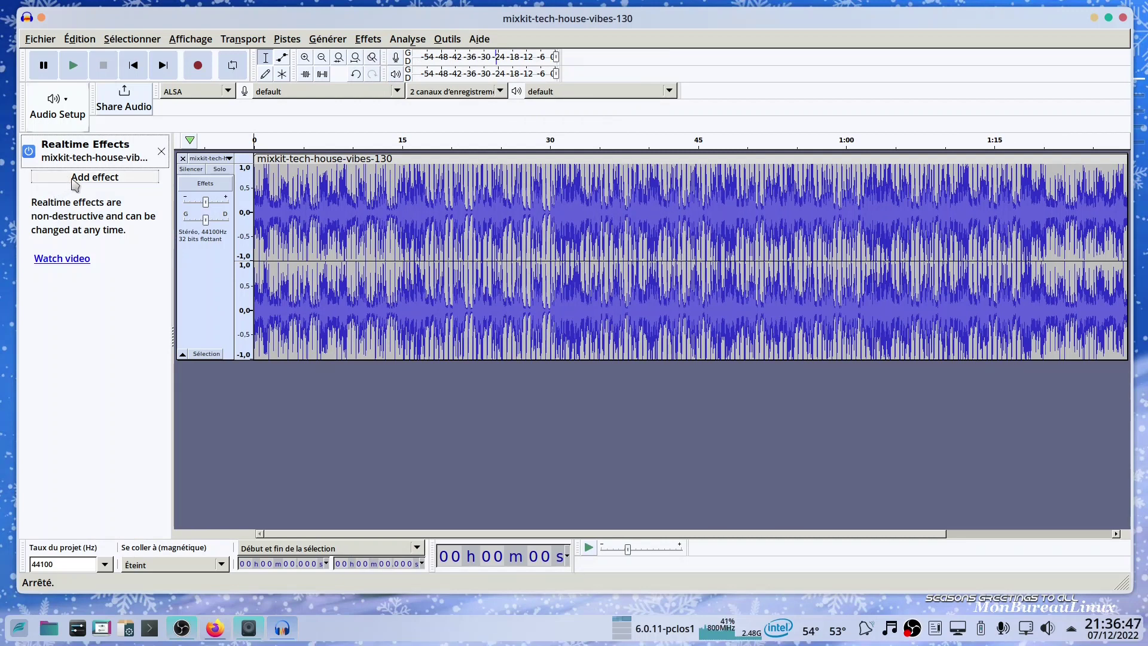
{"action": "left_click", "coordinate": [78, 181]}
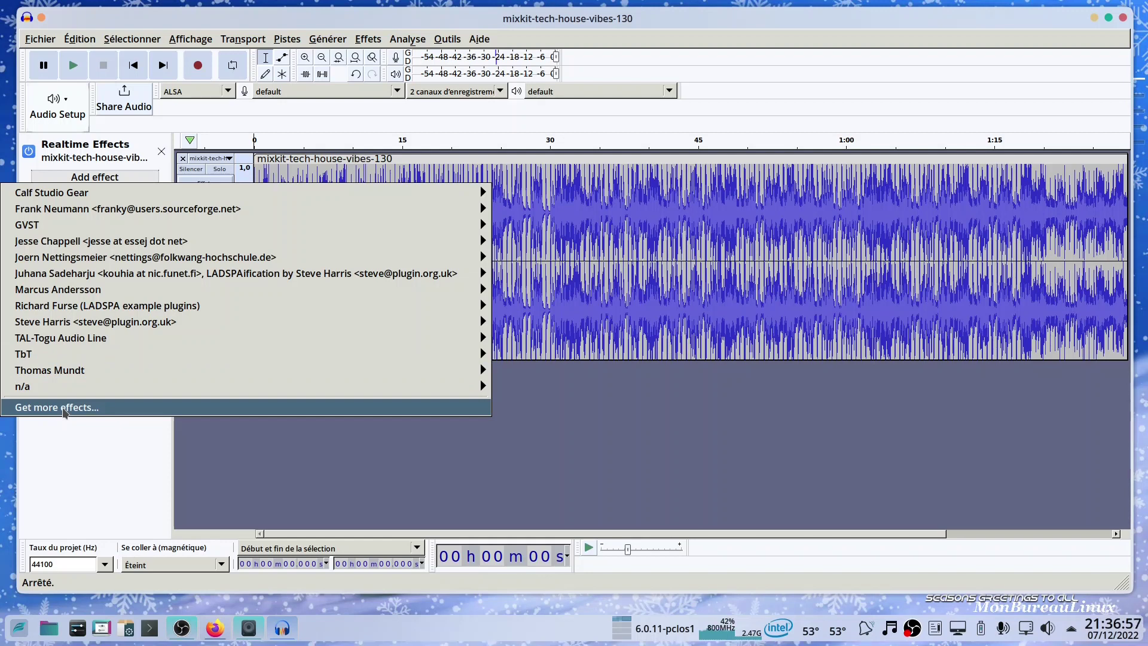
{"action": "mouse_move", "coordinate": [173, 201]}
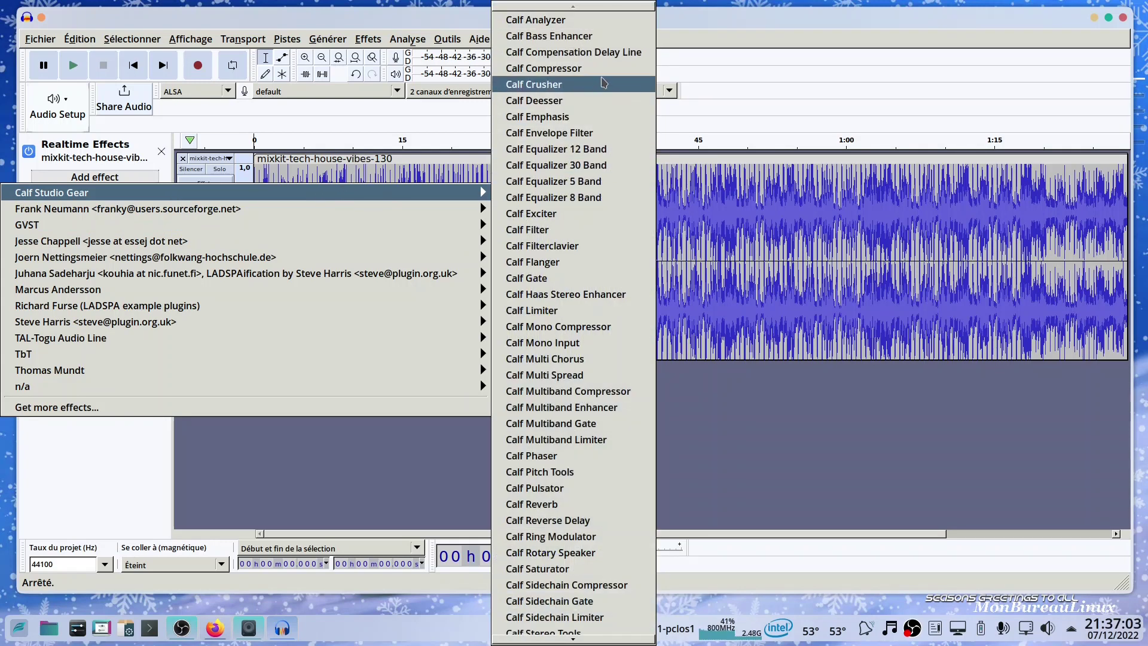
{"action": "left_click", "coordinate": [600, 70]}
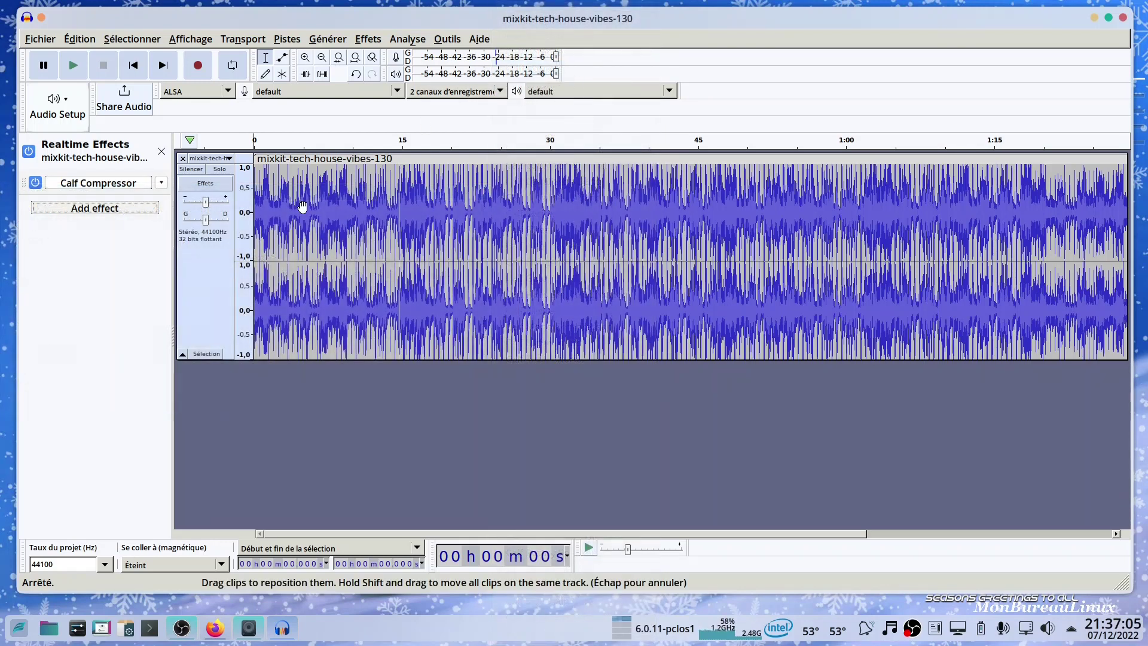
Step: Select the whole track, play it with looping on, and compare the sound with Calf Compressor off and on
{"action": "left_click", "coordinate": [213, 321]}
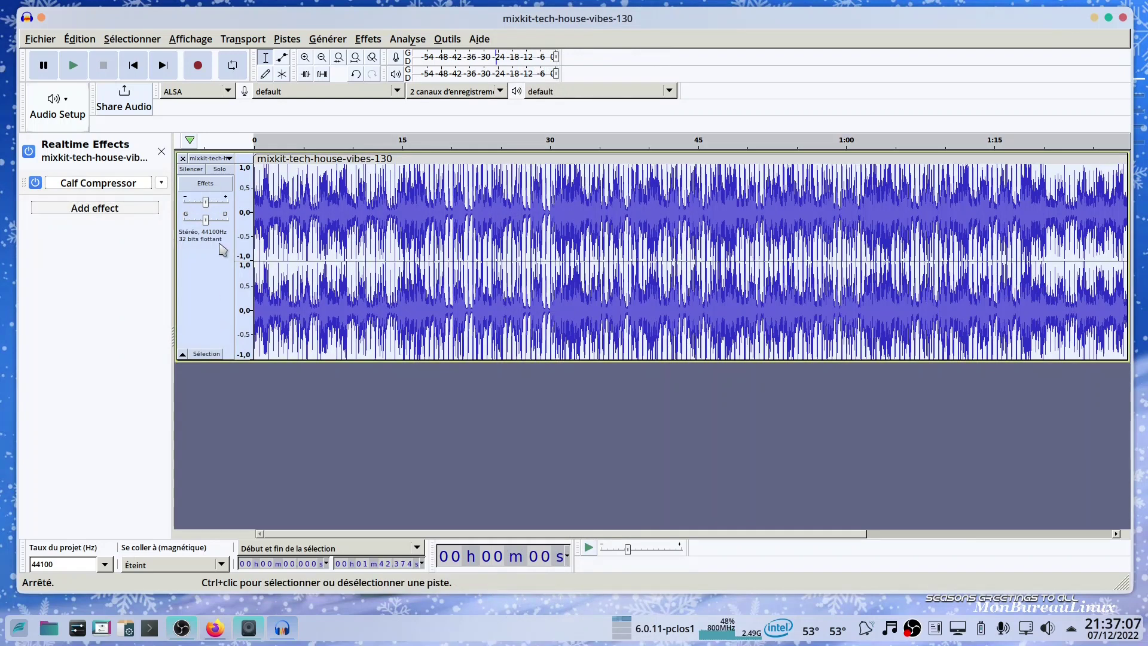
{"action": "left_click", "coordinate": [235, 61]}
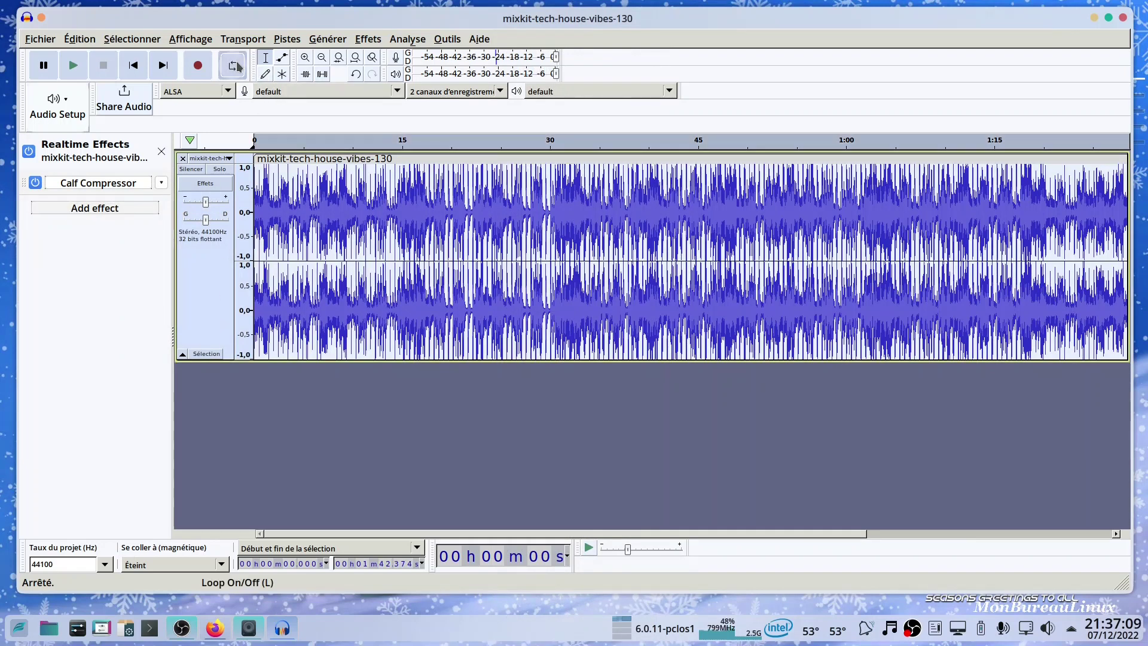
{"action": "left_click", "coordinate": [75, 67]}
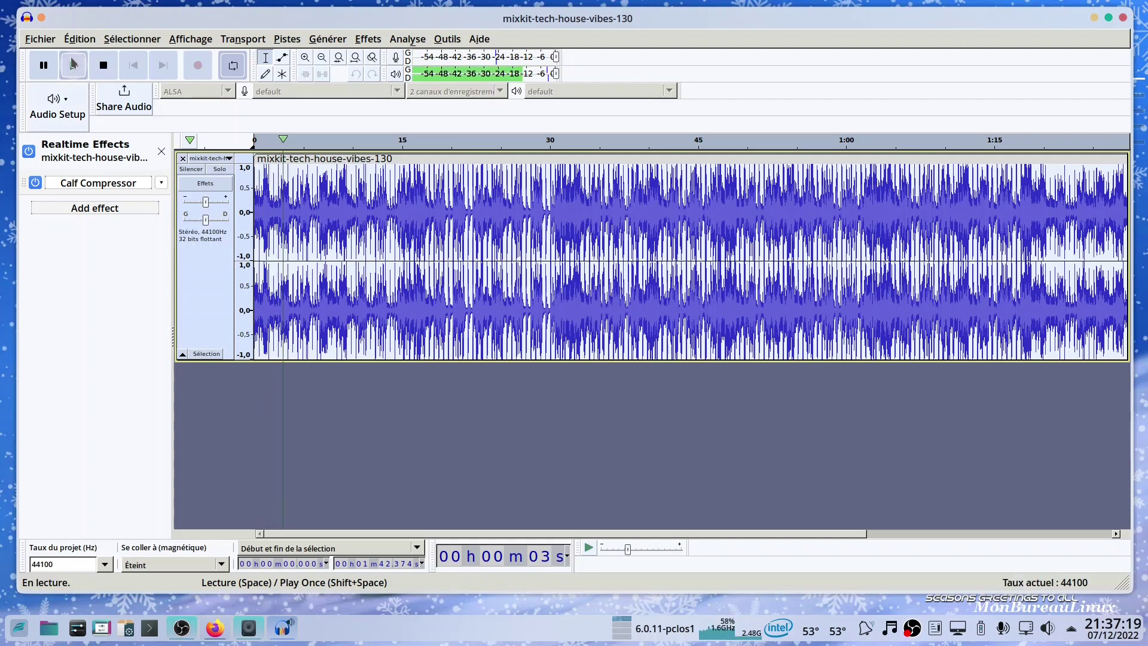
{"action": "left_click", "coordinate": [36, 183]}
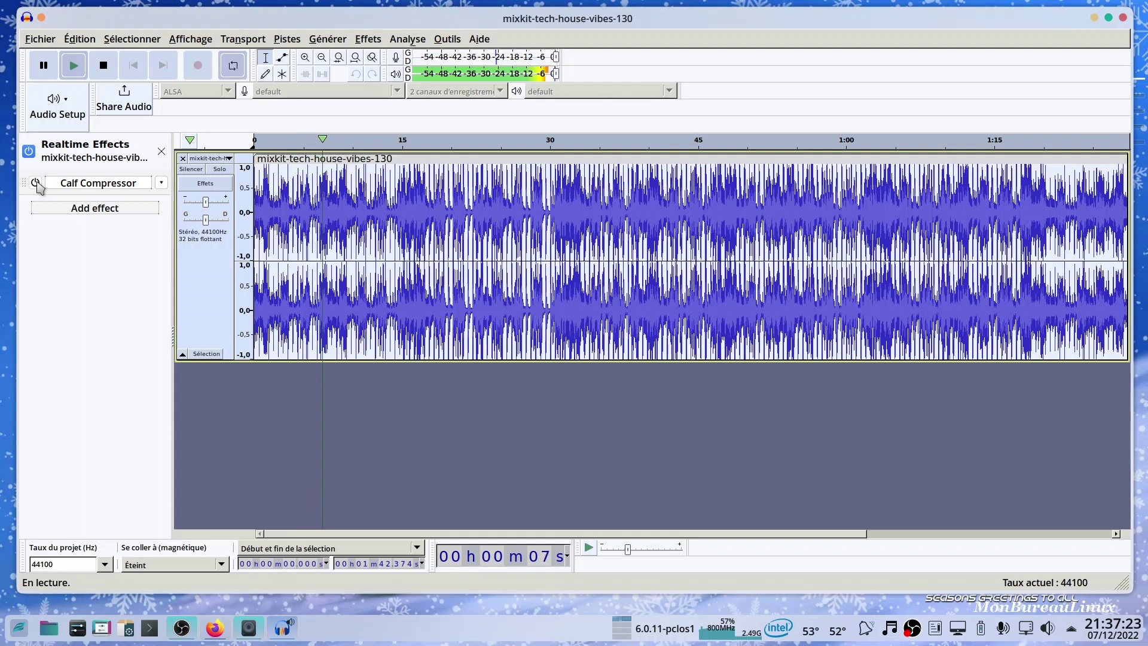
{"action": "left_click", "coordinate": [36, 183]}
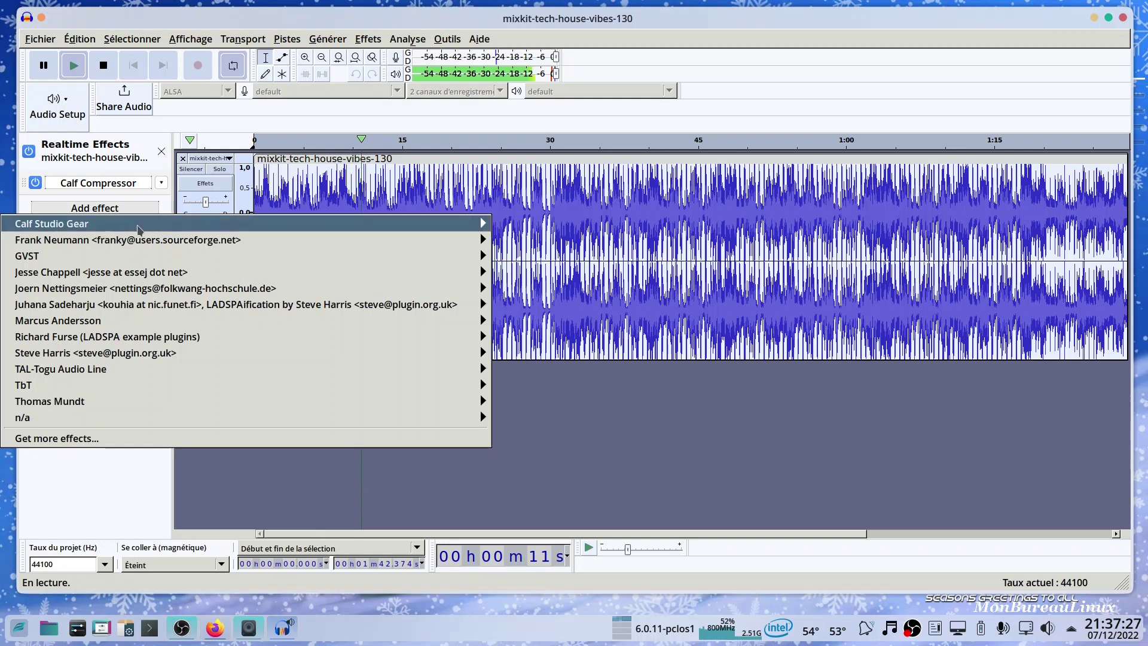
Step: Add Calf Limiter and Calf Phaser to the track's realtime effects while it plays
{"action": "mouse_move", "coordinate": [168, 227]}
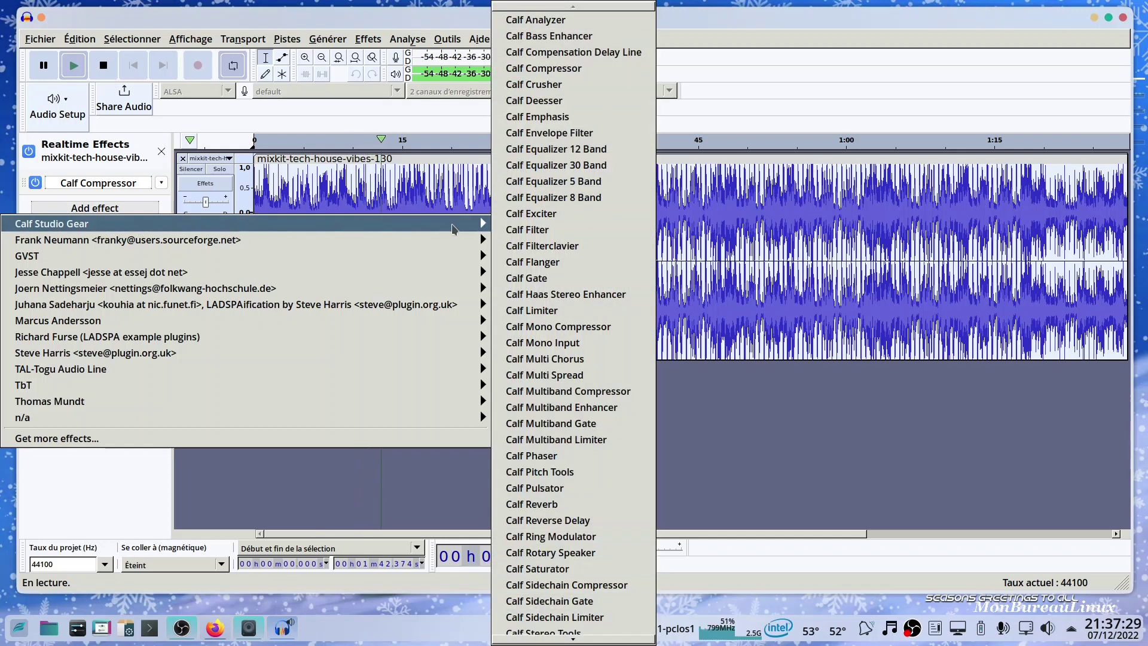
{"action": "left_click", "coordinate": [601, 312]}
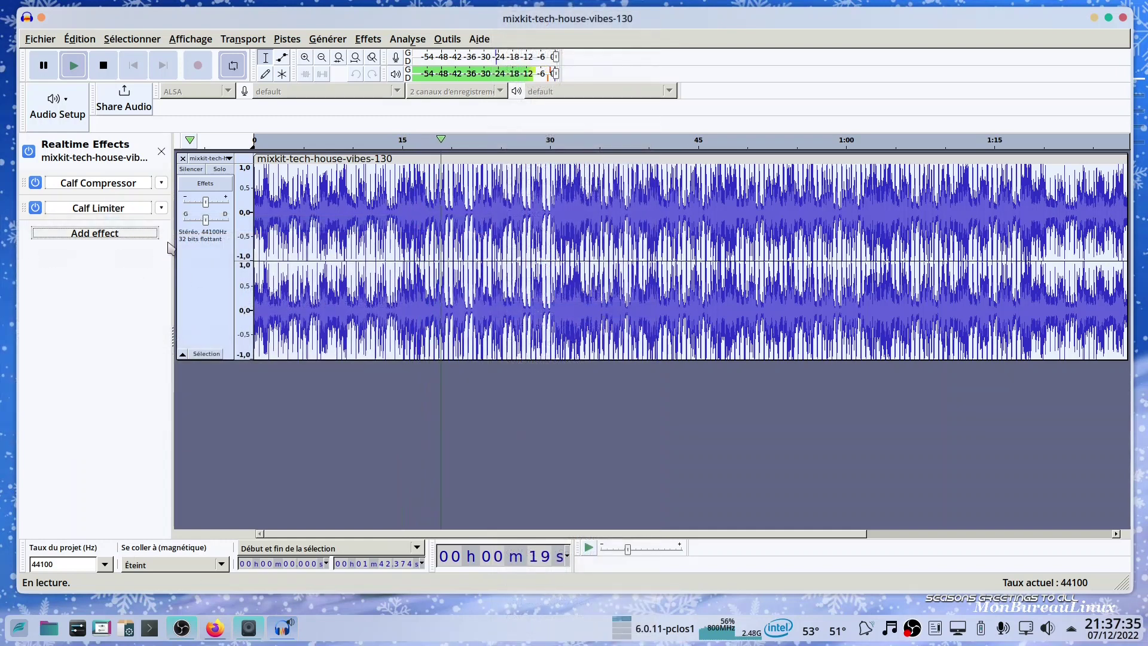
{"action": "left_click", "coordinate": [150, 234]}
{"action": "mouse_move", "coordinate": [469, 251]}
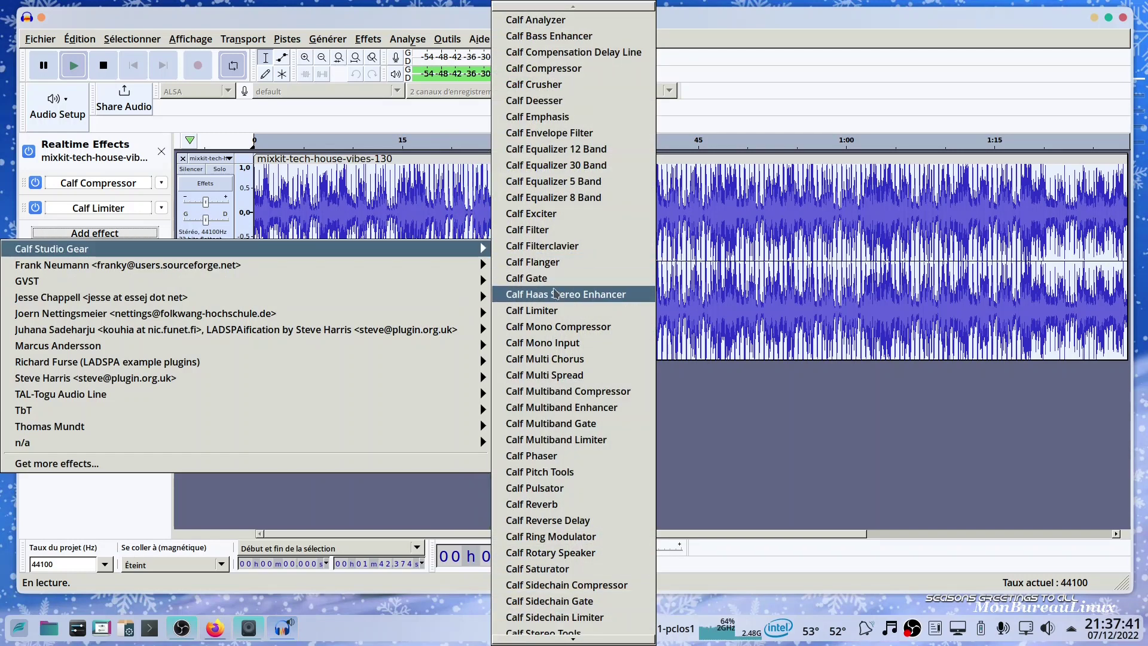
{"action": "left_click", "coordinate": [548, 460]}
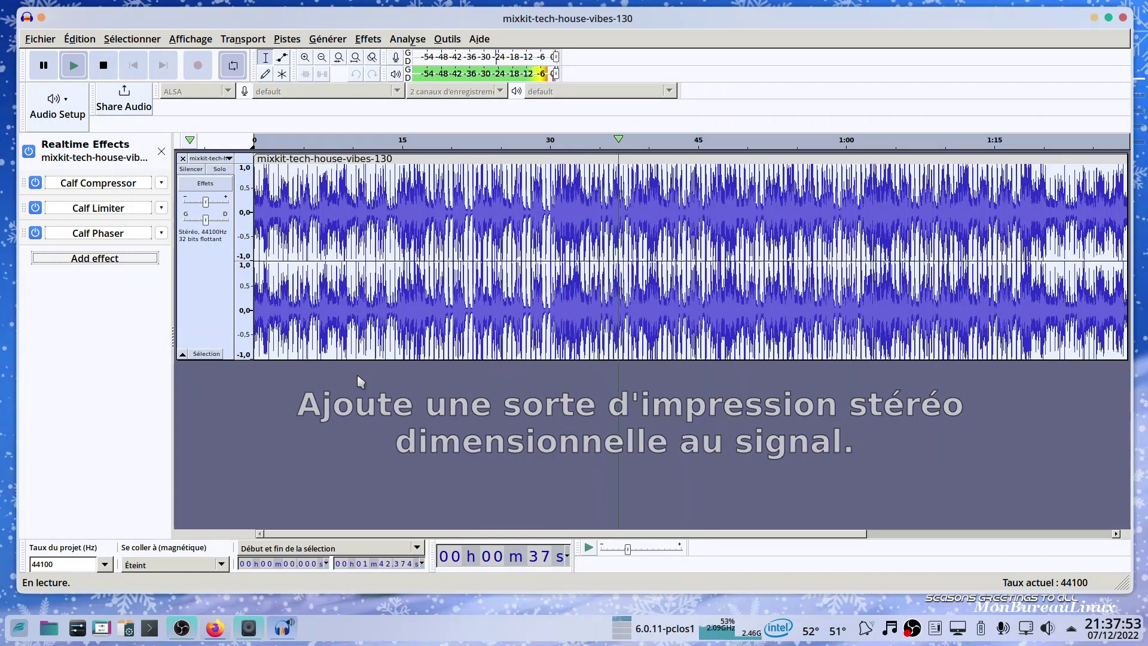
Step: Add GNormal from the GVST group to the track's realtime effects, open its settings and switch the effect off
{"action": "left_click", "coordinate": [111, 263]}
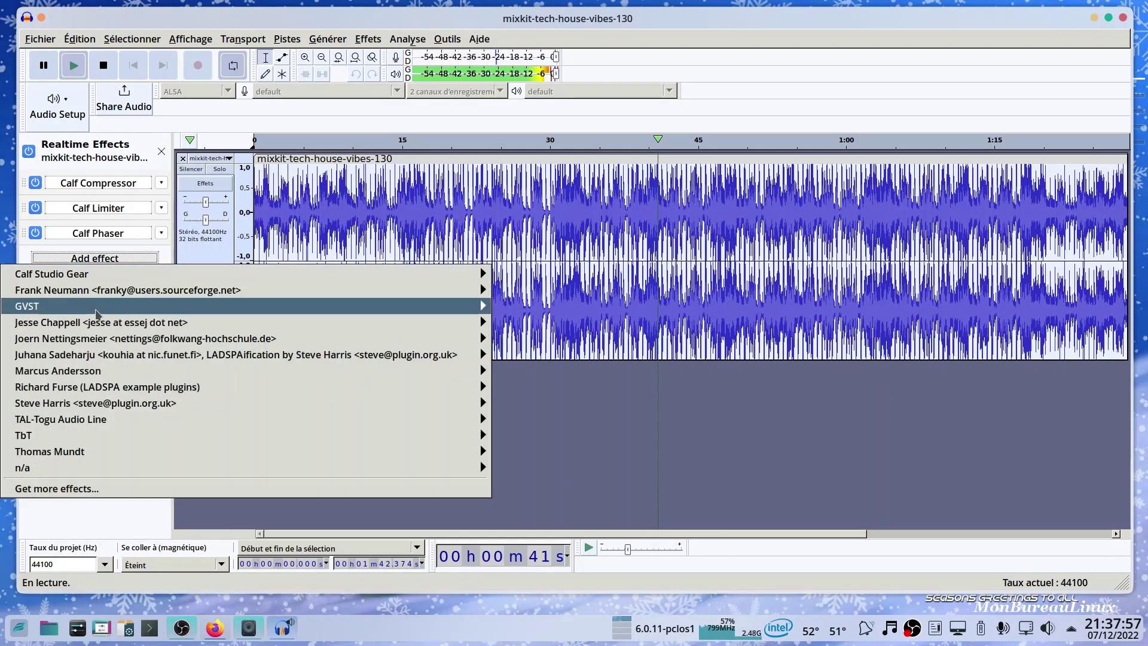
{"action": "mouse_move", "coordinate": [98, 313]}
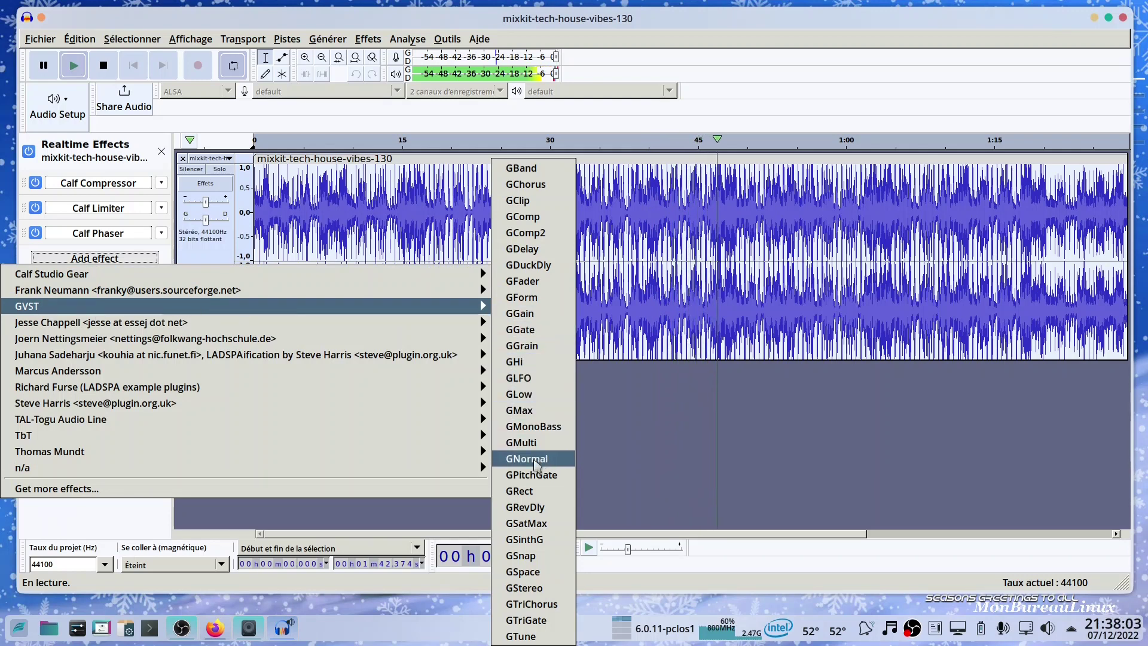
{"action": "left_click", "coordinate": [536, 465]}
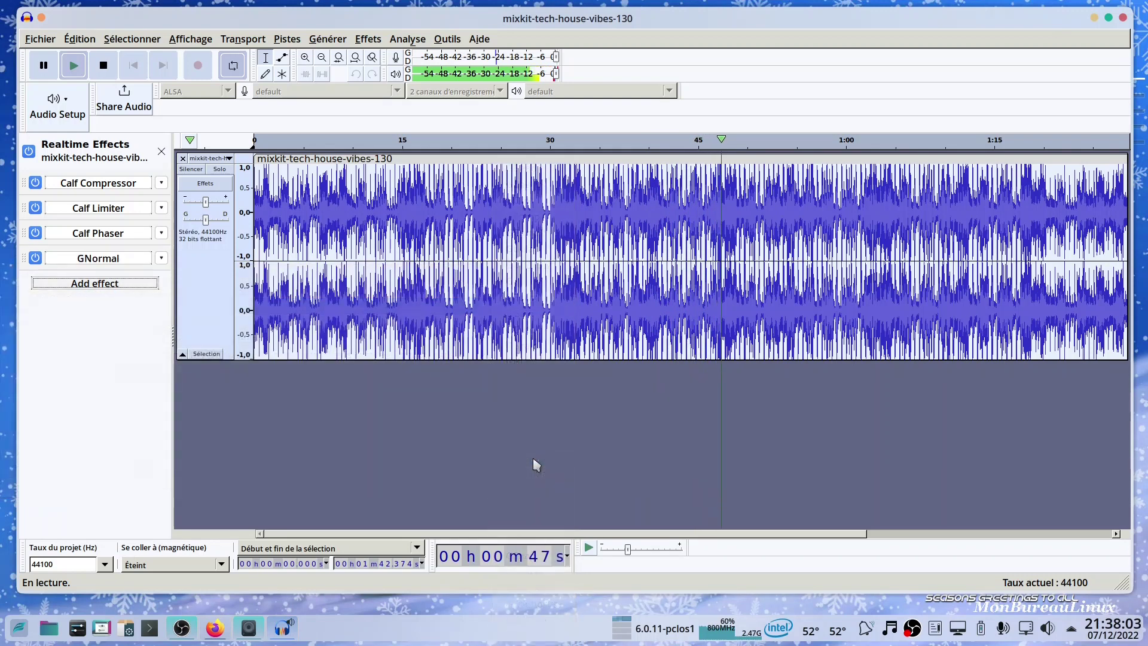
{"action": "left_click", "coordinate": [114, 262]}
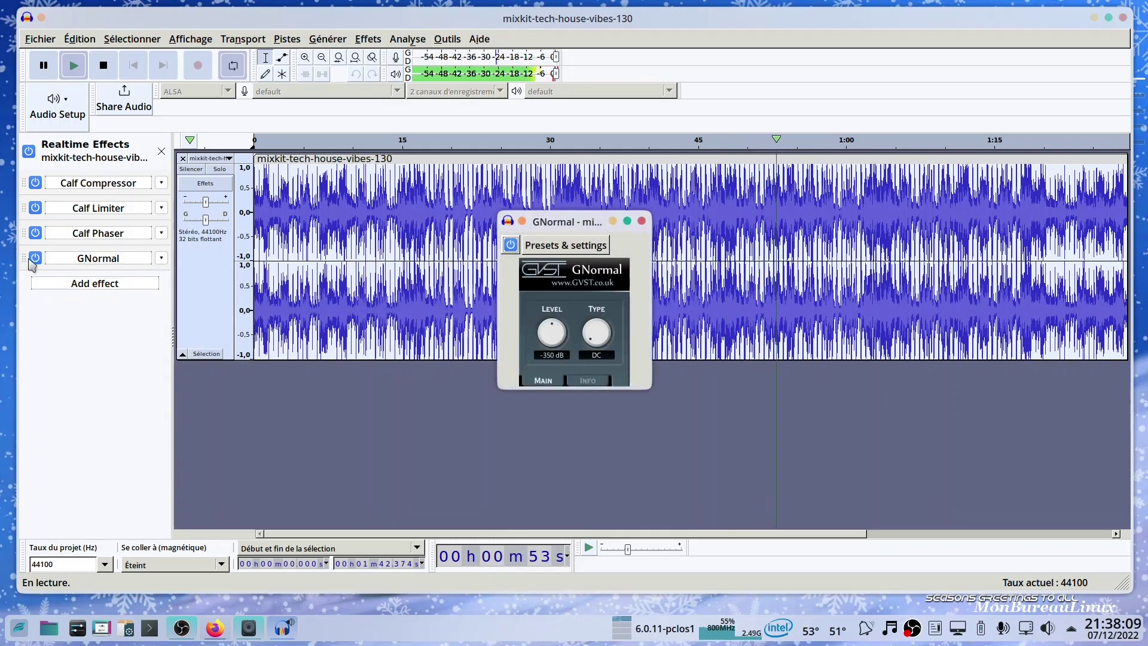
{"action": "left_click", "coordinate": [36, 257]}
Step: View the Calf Phaser settings during playback, and close both the Calf Phaser and GNormal windows
{"action": "left_click", "coordinate": [97, 235]}
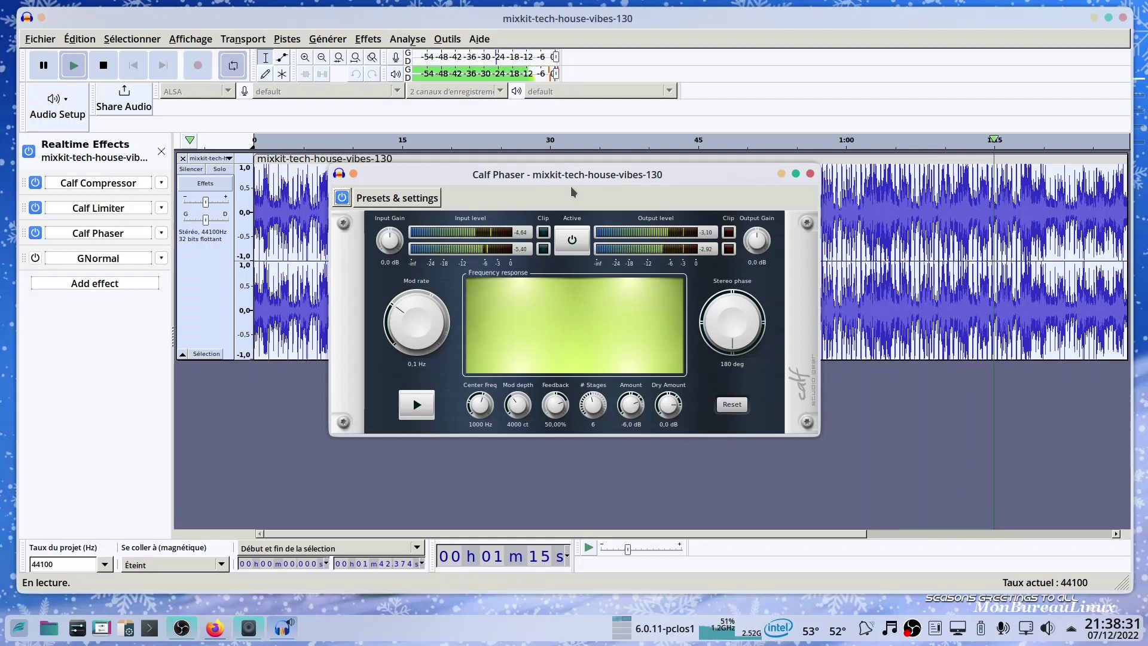
{"action": "left_click", "coordinate": [811, 174]}
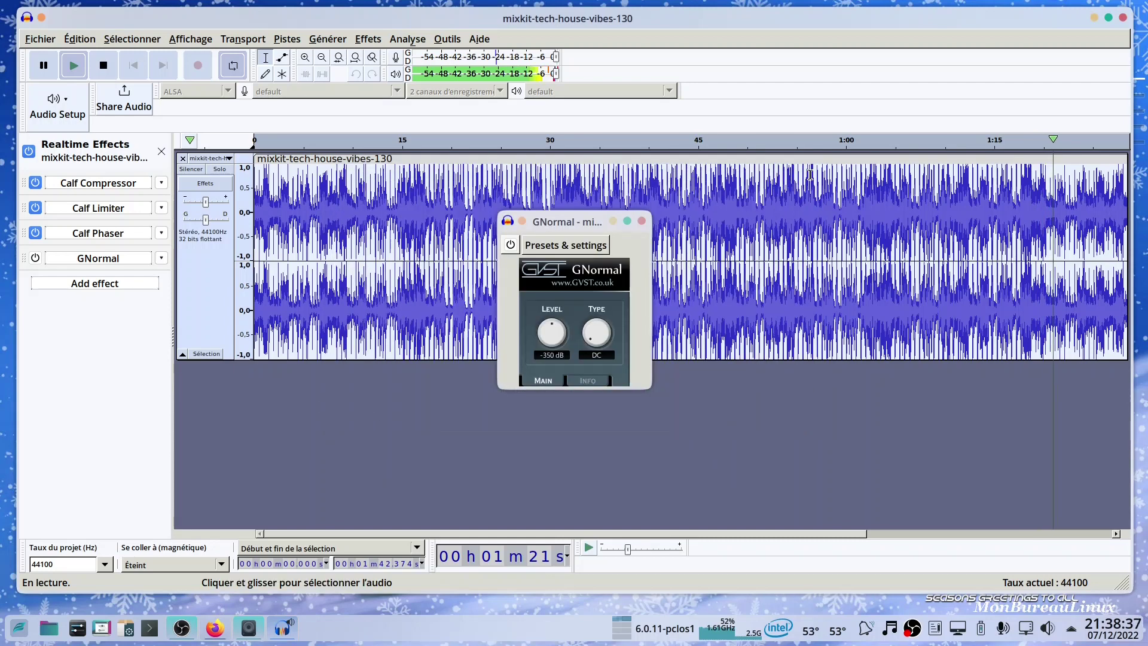
{"action": "left_click", "coordinate": [642, 221]}
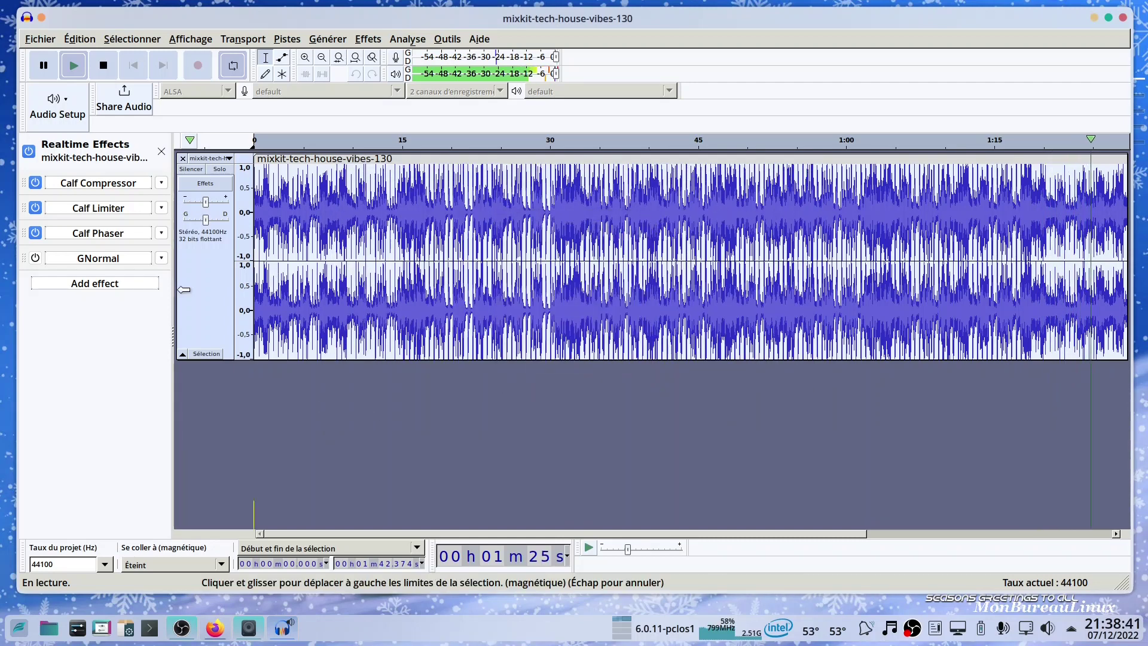
Step: Add TLs-1295-LEA from the TbT group to the track's realtime effects
{"action": "left_click", "coordinate": [142, 287]}
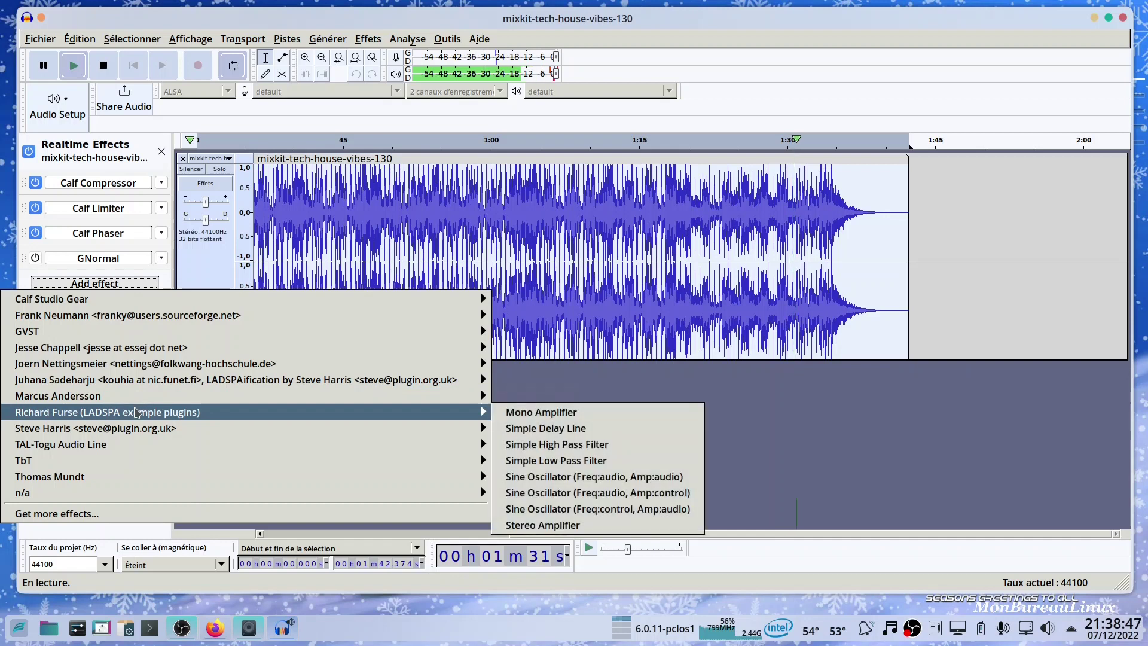
{"action": "mouse_move", "coordinate": [130, 435]}
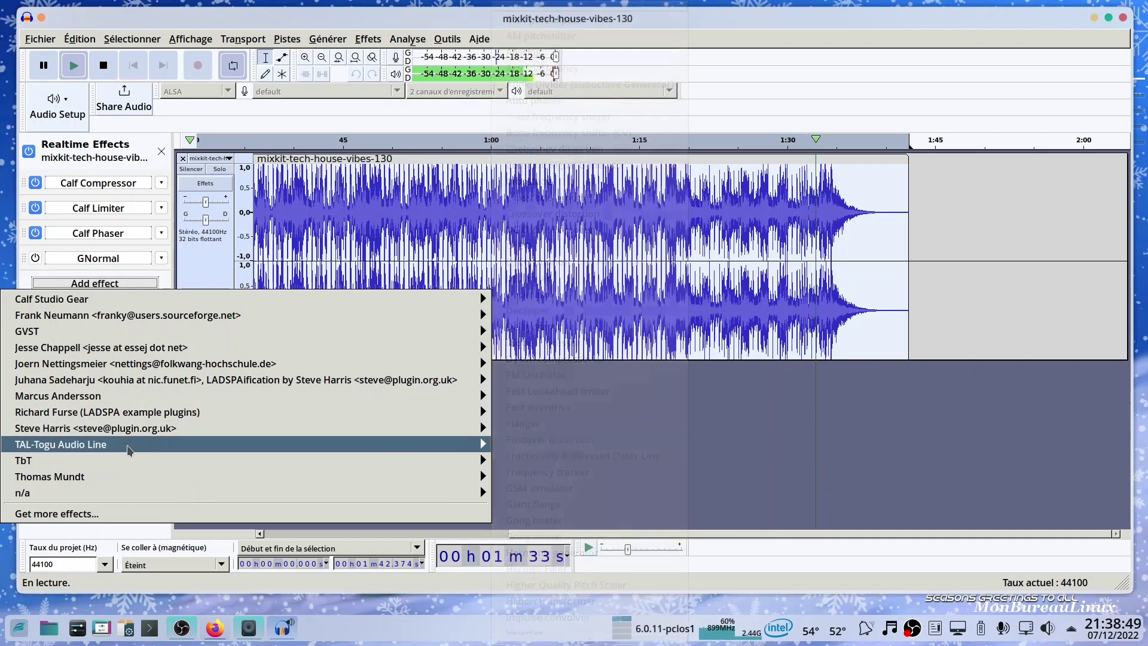
{"action": "mouse_move", "coordinate": [130, 460]}
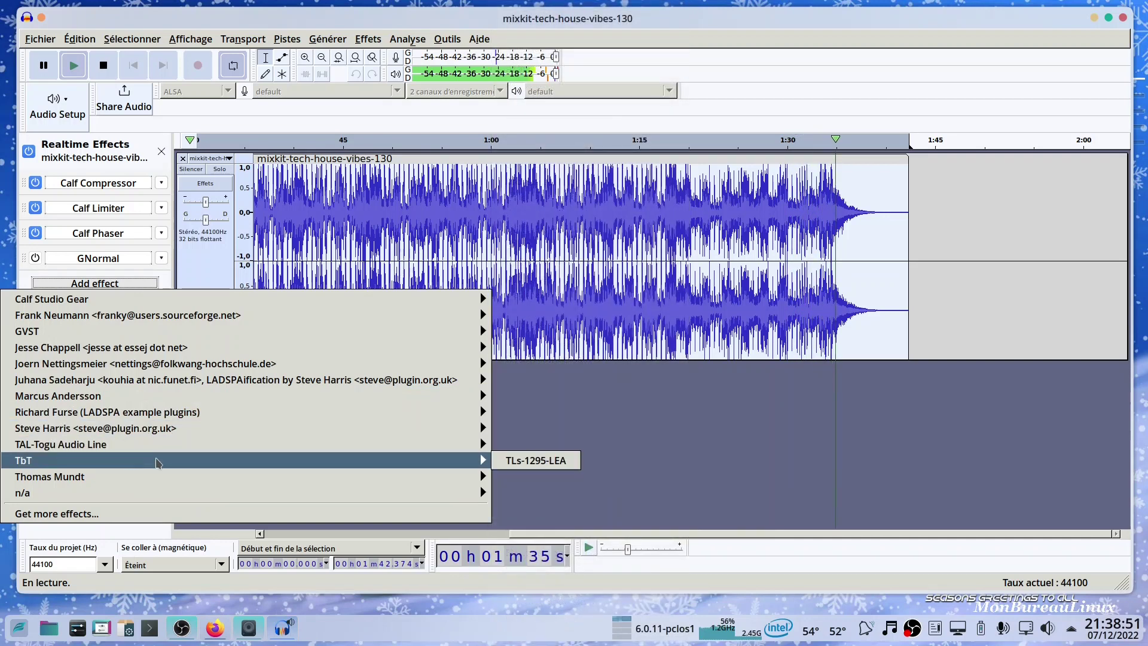
{"action": "left_click", "coordinate": [536, 462]}
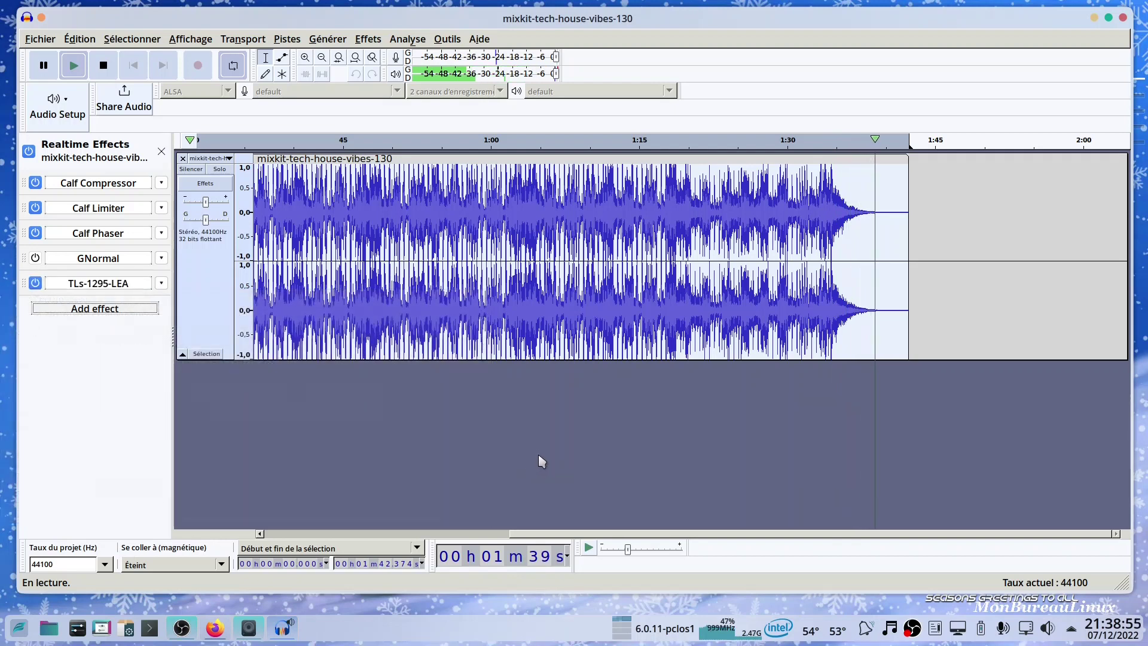
Step: Raise the Peak reduction of TLs-1295-LEA while the track plays, and put its settings window away
{"action": "left_click", "coordinate": [88, 290]}
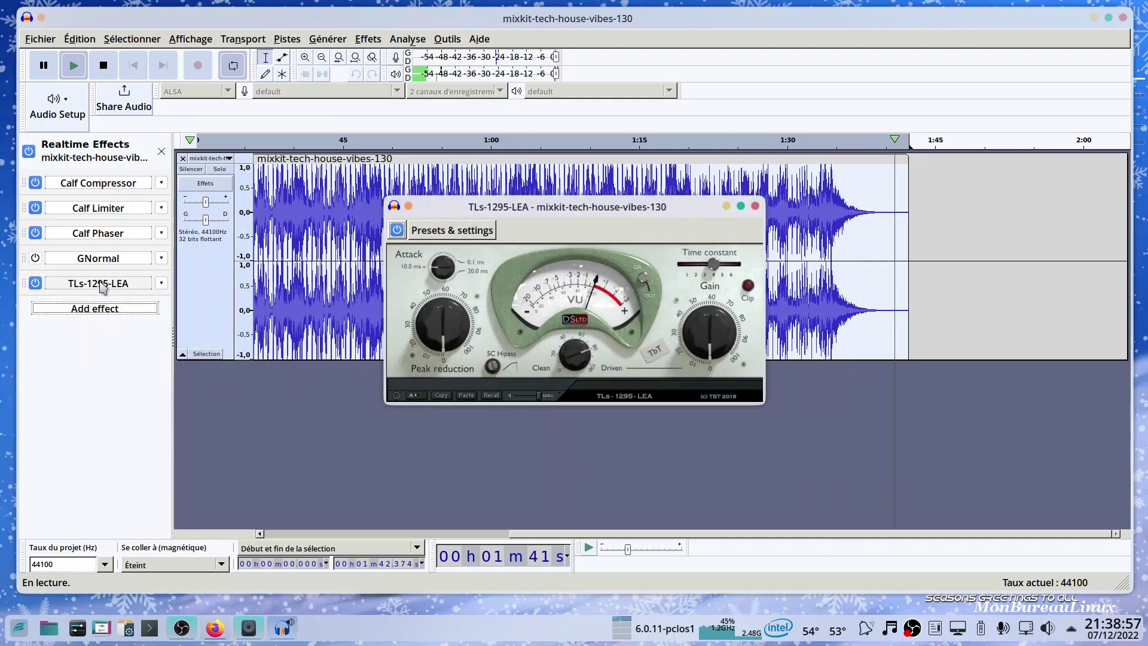
{"action": "left_click_drag", "start_coordinate": [633, 202], "coordinate": [818, 283]}
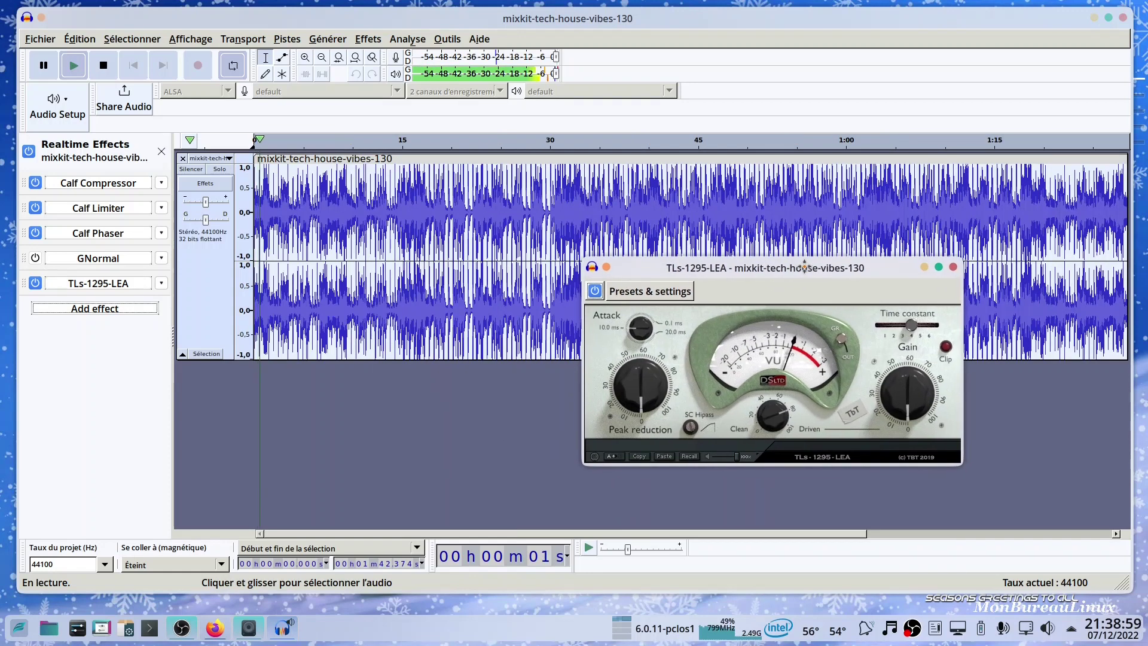
{"action": "left_click_drag", "start_coordinate": [641, 410], "coordinate": [606, 380]}
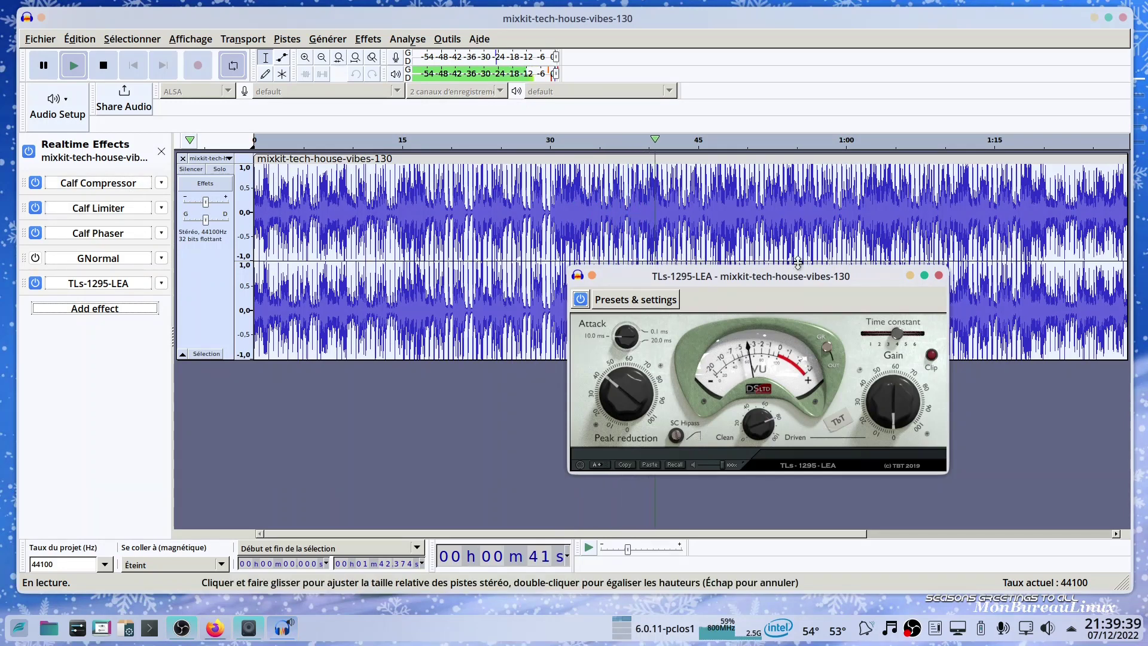
{"action": "left_click", "coordinate": [910, 275]}
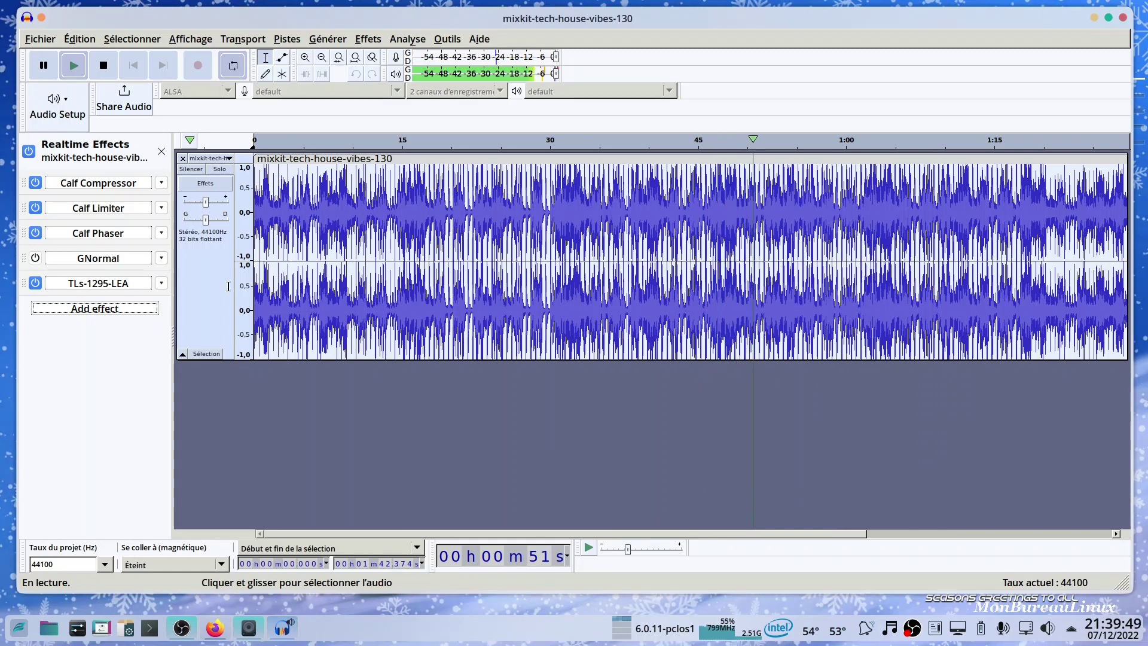
Step: Switch off TLs-1295-LEA, Calf Phaser and Calf Limiter during playback, leaving only Calf Compressor on
{"action": "left_click", "coordinate": [35, 283]}
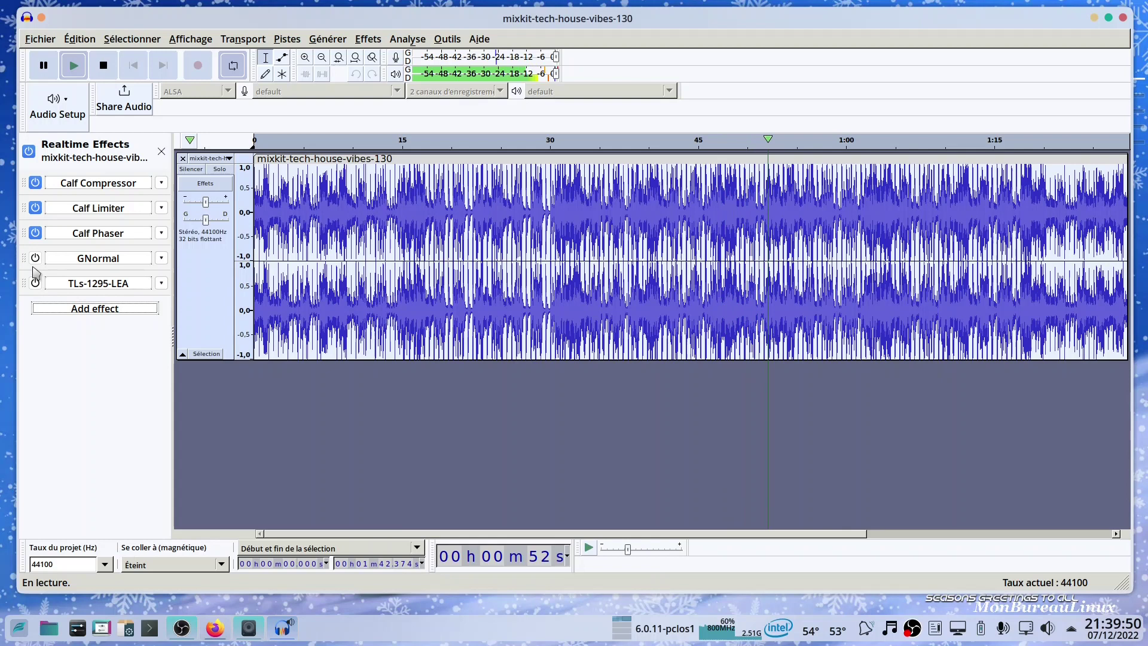
{"action": "left_click", "coordinate": [37, 234]}
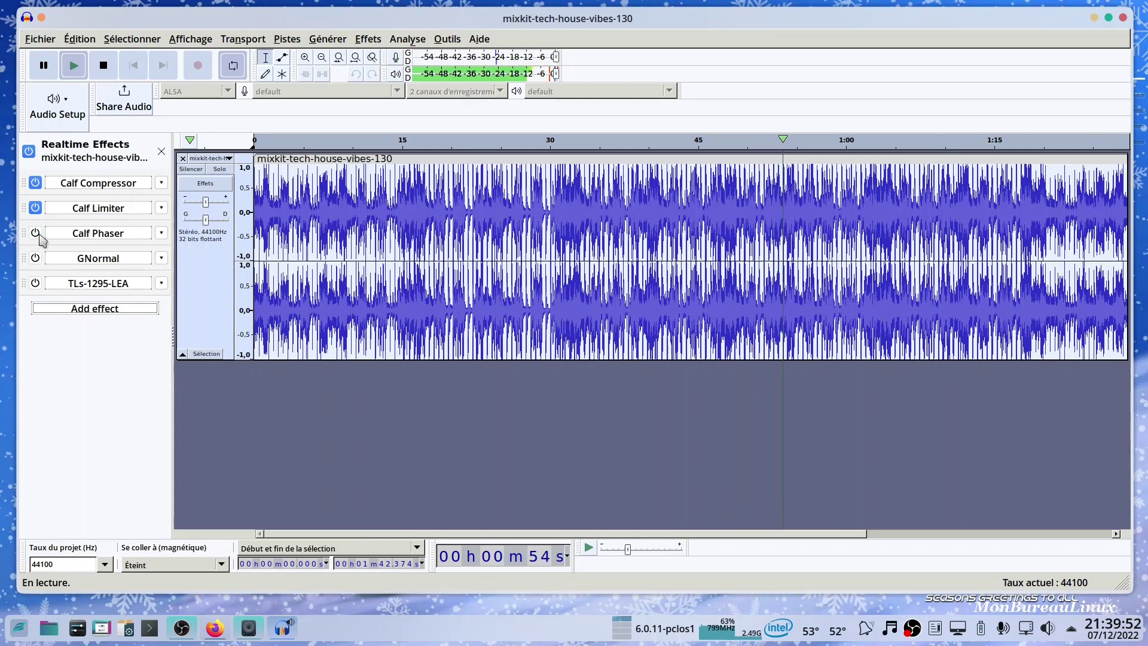
{"action": "left_click", "coordinate": [35, 209]}
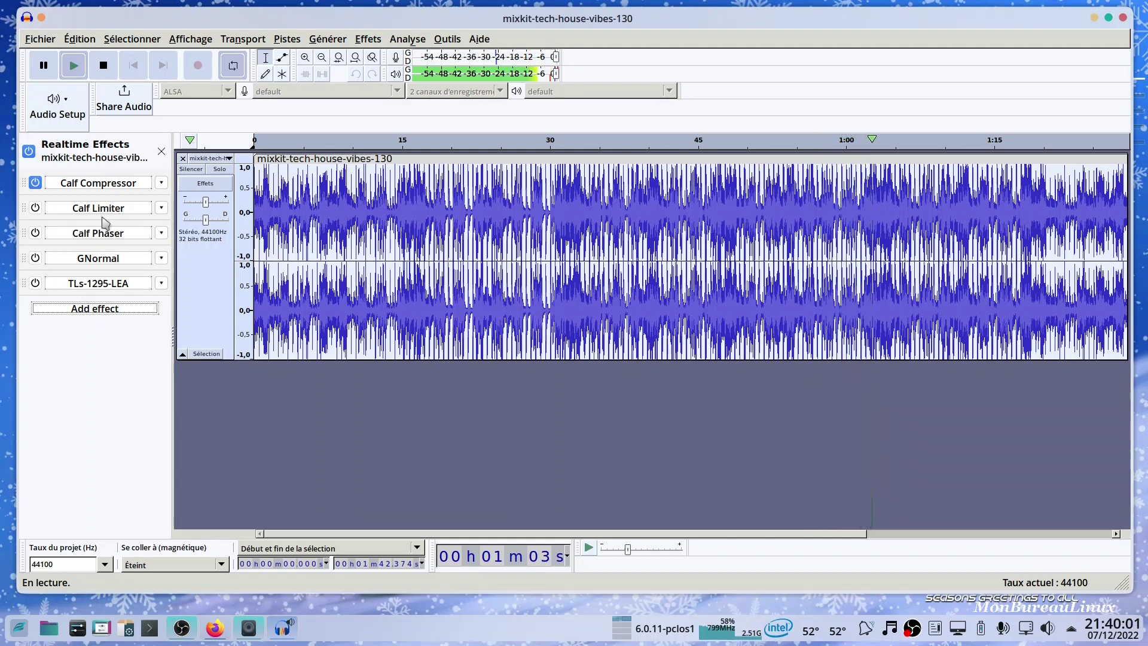
Step: Add Calf Reverb from the Calf Studio Gear group to the track's realtime effects
{"action": "left_click", "coordinate": [126, 310]}
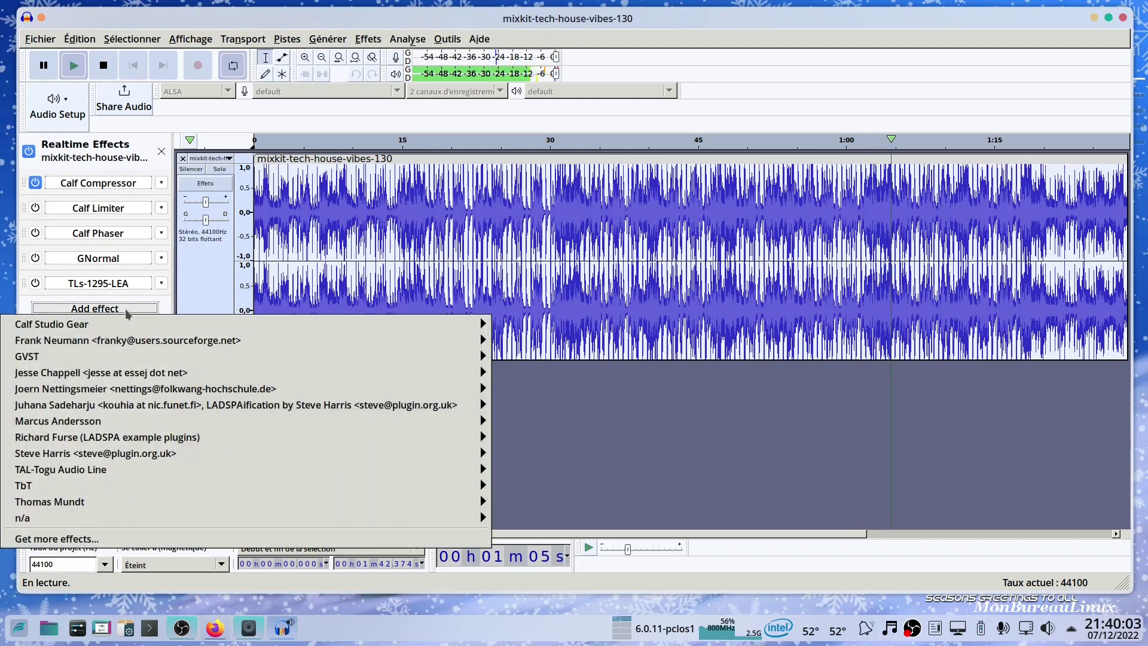
{"action": "mouse_move", "coordinate": [149, 339]}
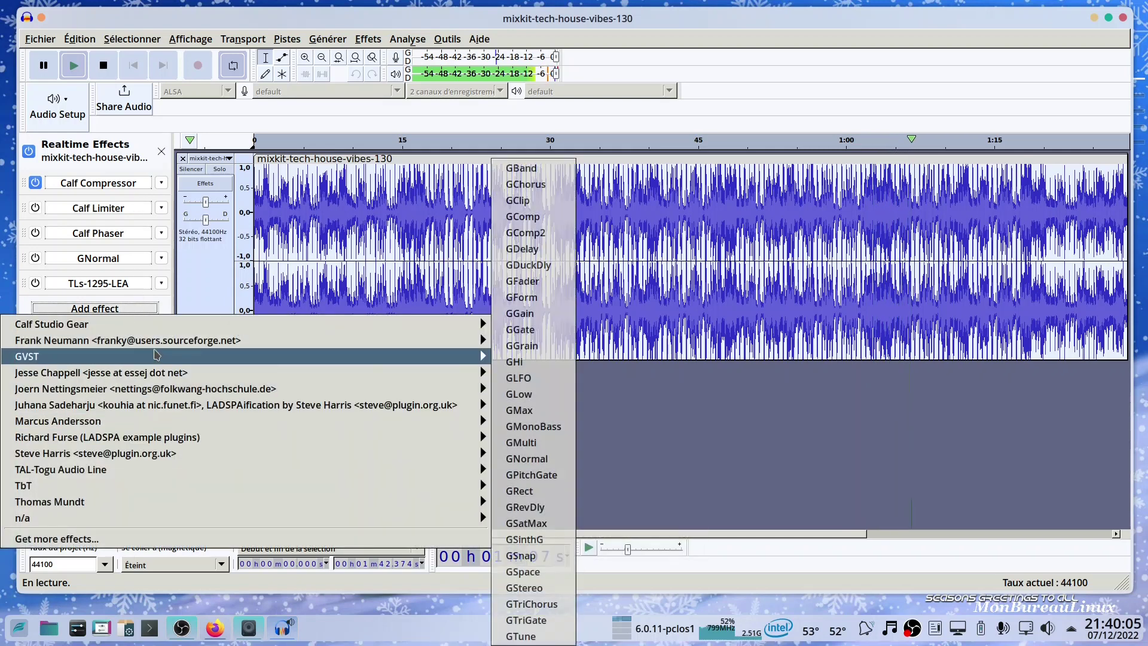
{"action": "mouse_move", "coordinate": [179, 324]}
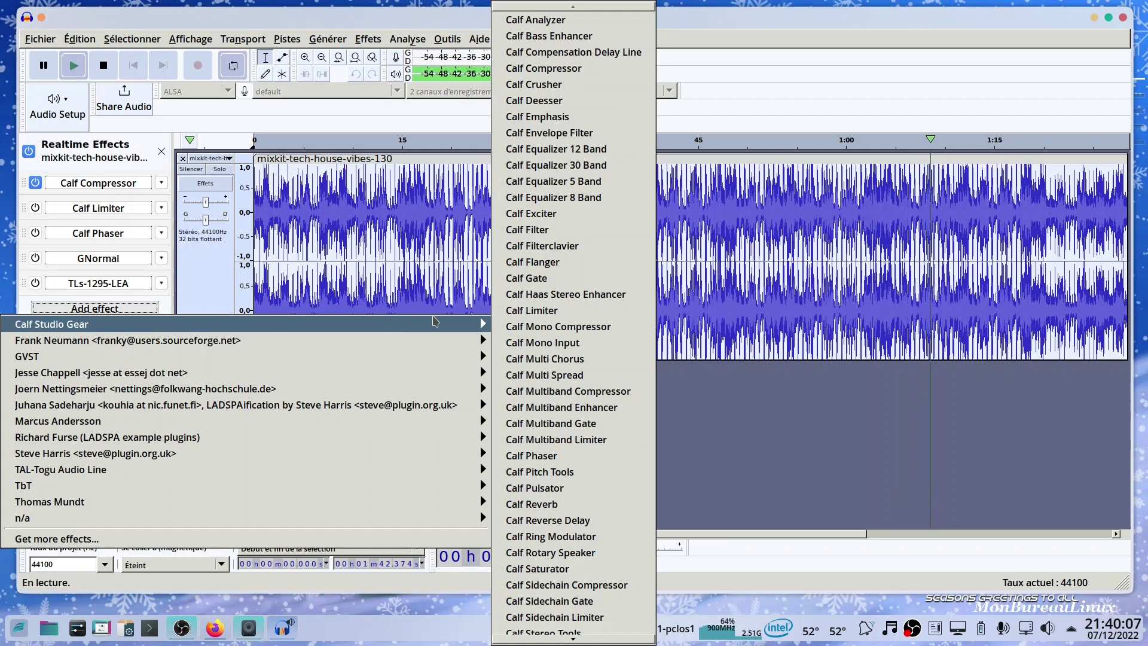
{"action": "left_click", "coordinate": [571, 507]}
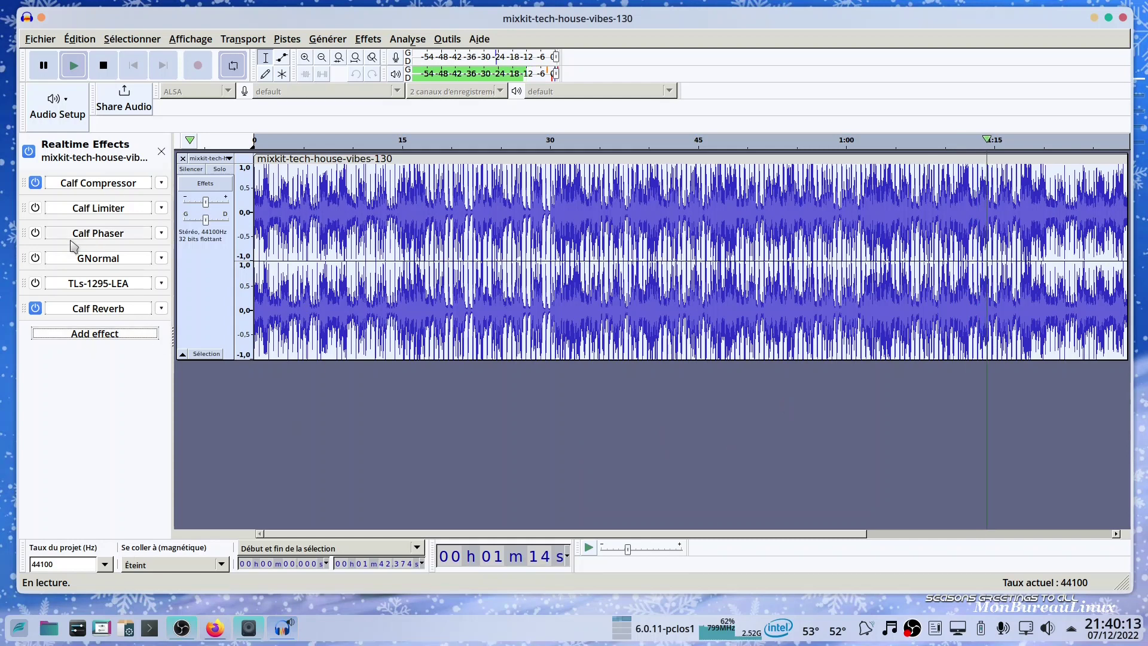
Step: Switch Calf Limiter, Calf Phaser, GNormal and TLs-1295-LEA back on while the track plays
{"action": "left_click", "coordinate": [36, 208]}
{"action": "left_click", "coordinate": [35, 258]}
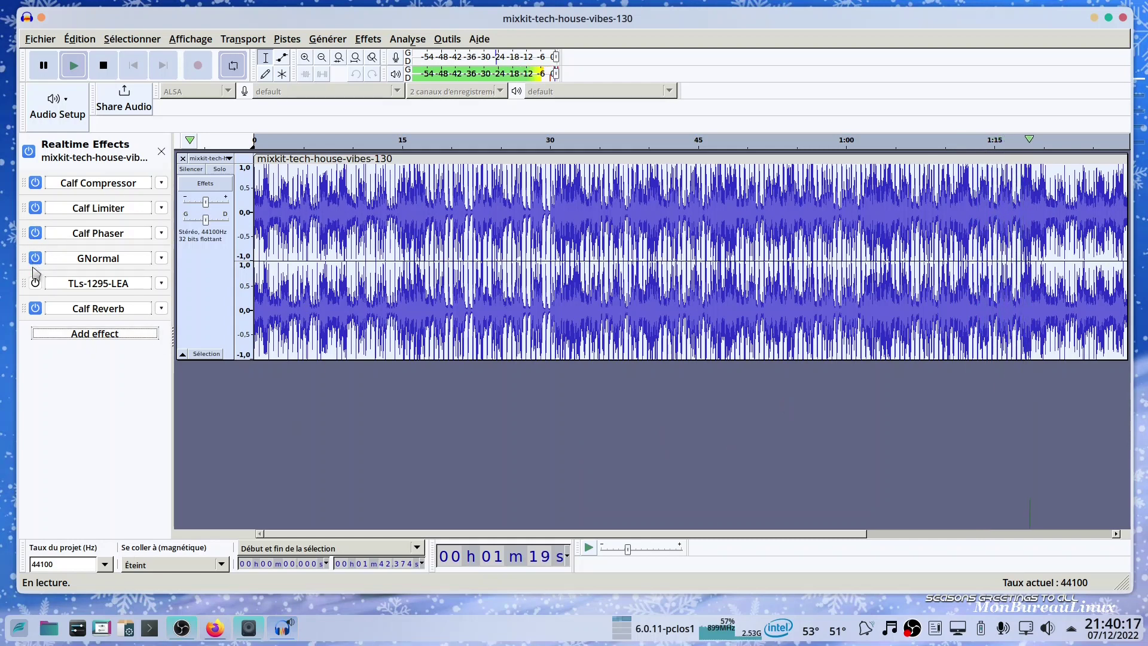
{"action": "left_click", "coordinate": [35, 283]}
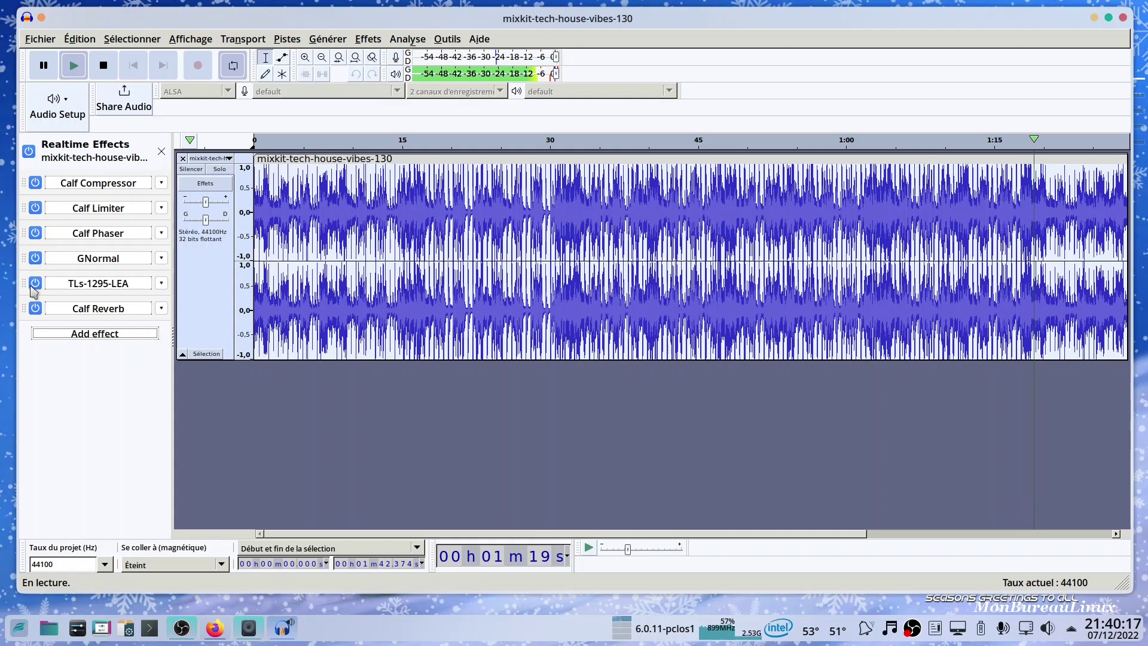
Step: Remove Calf Reverb, TLs-1295-LEA, GNormal and Calf Phaser from the track by setting each to No Effect
{"action": "left_click", "coordinate": [162, 308]}
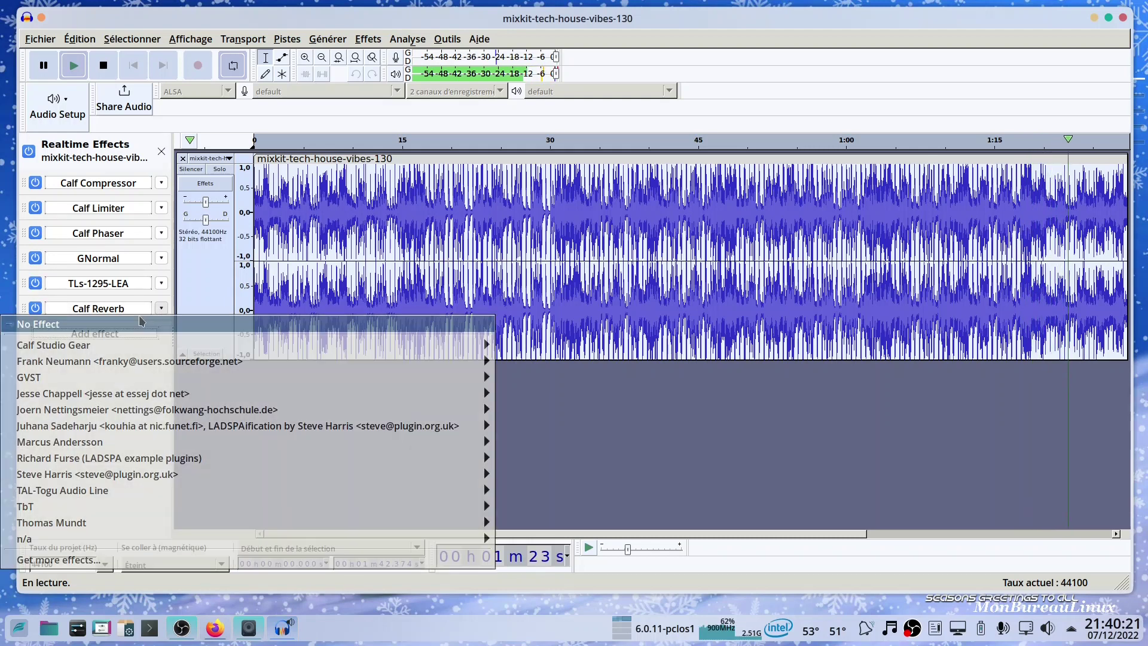
{"action": "left_click", "coordinate": [141, 323]}
{"action": "left_click", "coordinate": [162, 283]}
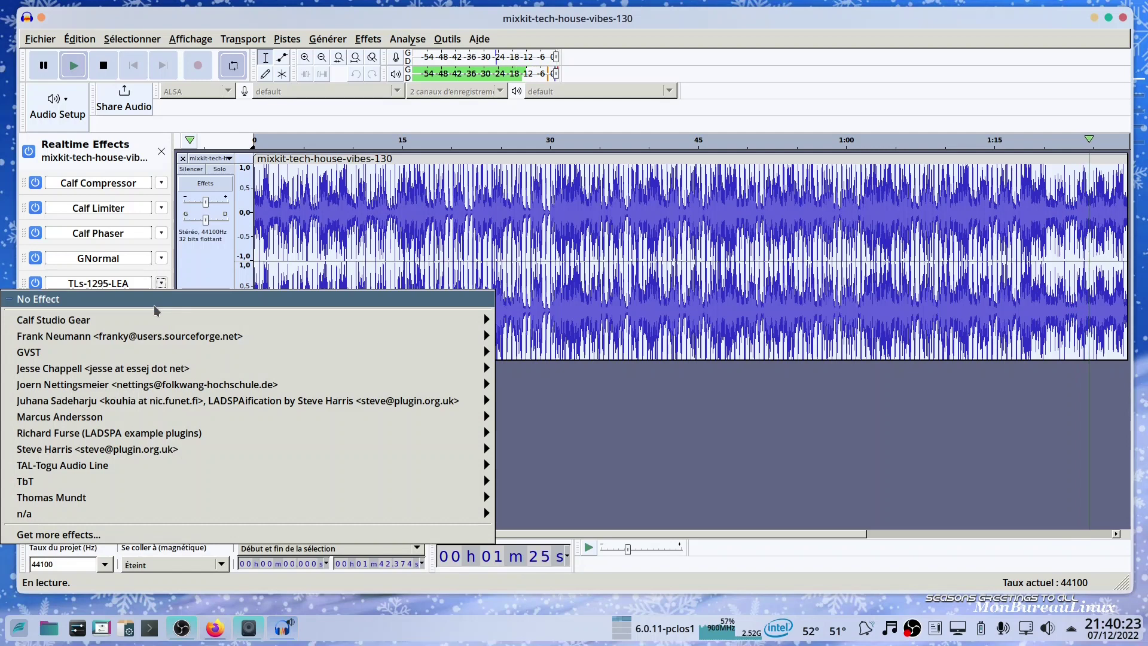
{"action": "left_click", "coordinate": [154, 310]}
{"action": "left_click", "coordinate": [162, 258]}
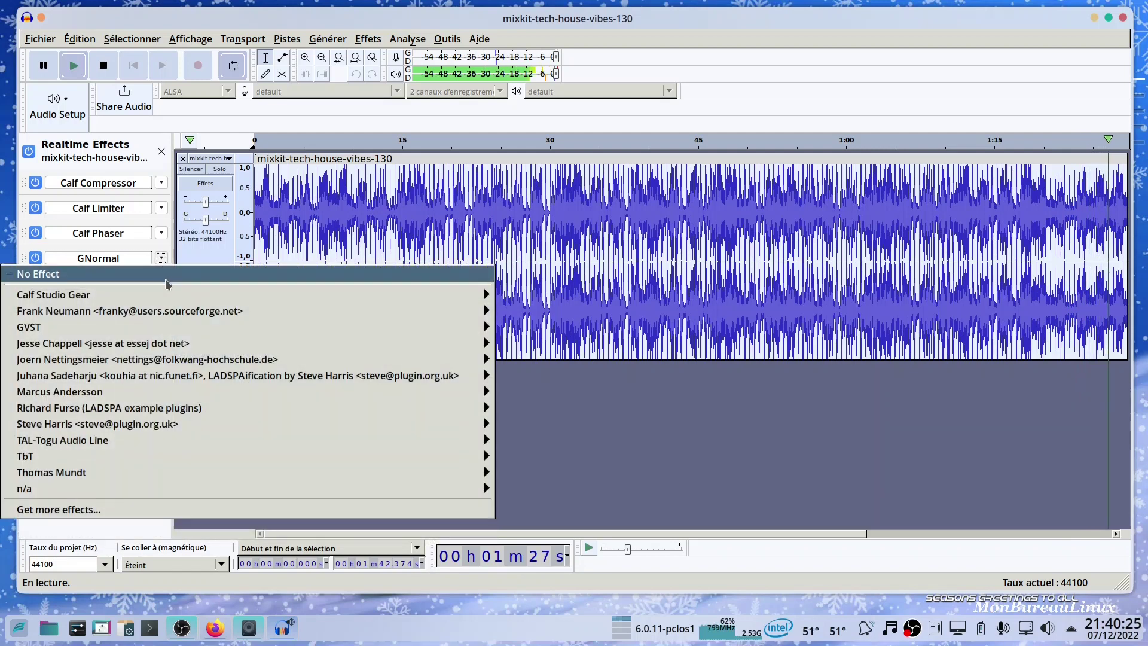
{"action": "left_click", "coordinate": [166, 275]}
{"action": "left_click", "coordinate": [161, 233]}
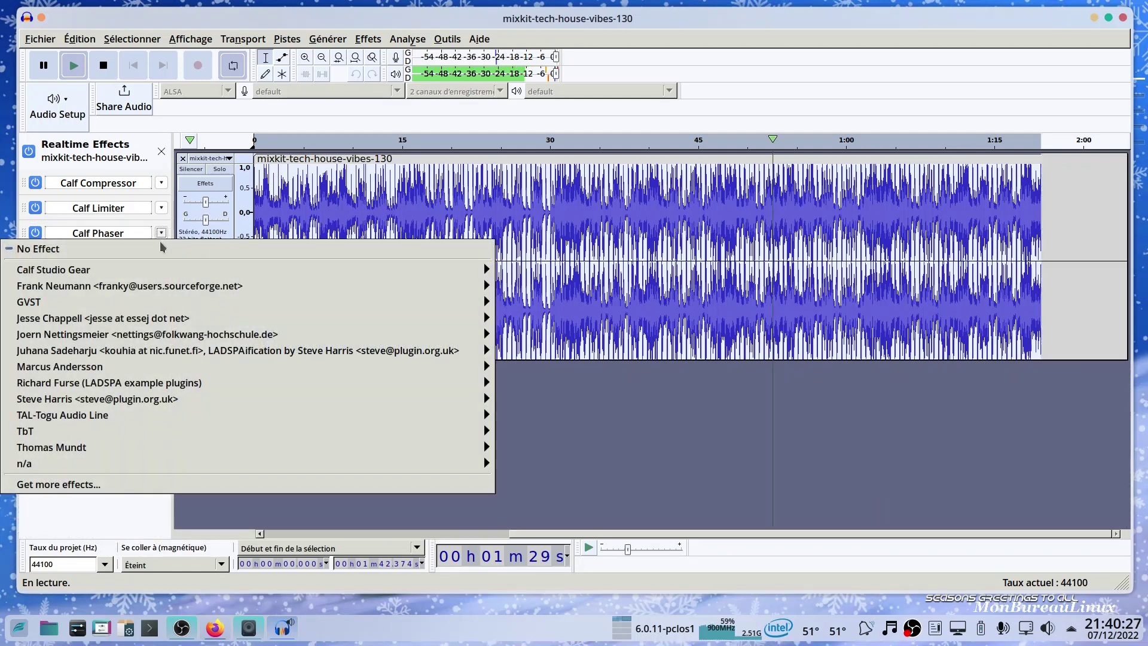
{"action": "left_click", "coordinate": [162, 245]}
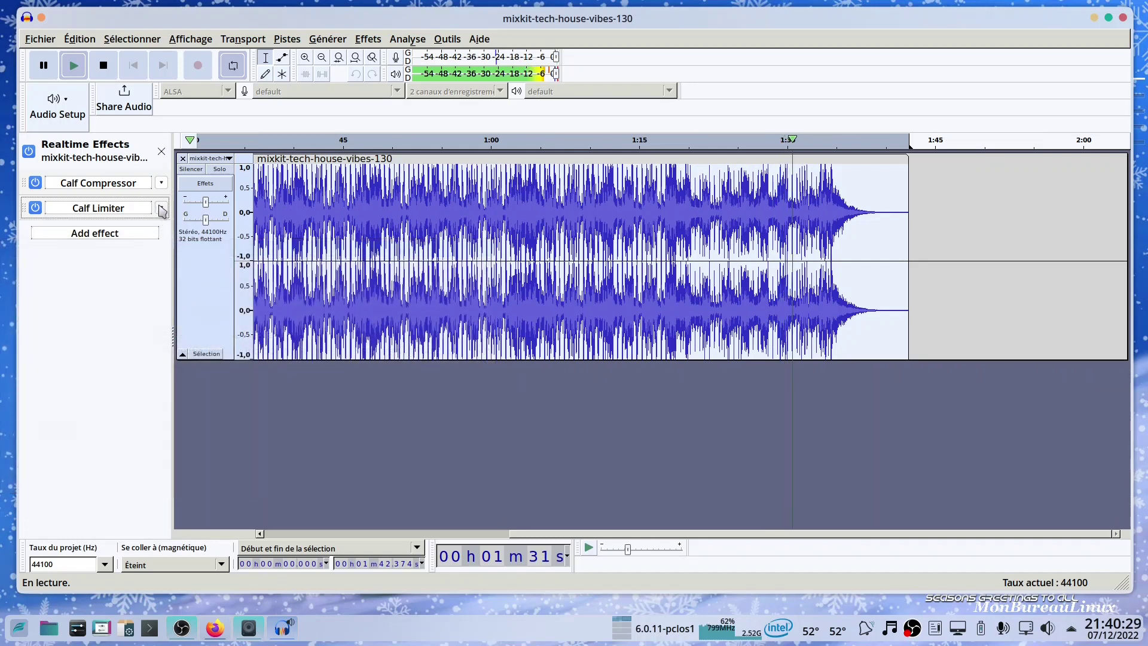
Step: Hide the track's realtime effects list, keeping Calf Compressor and Calf Limiter on the track
{"action": "left_click", "coordinate": [162, 208]}
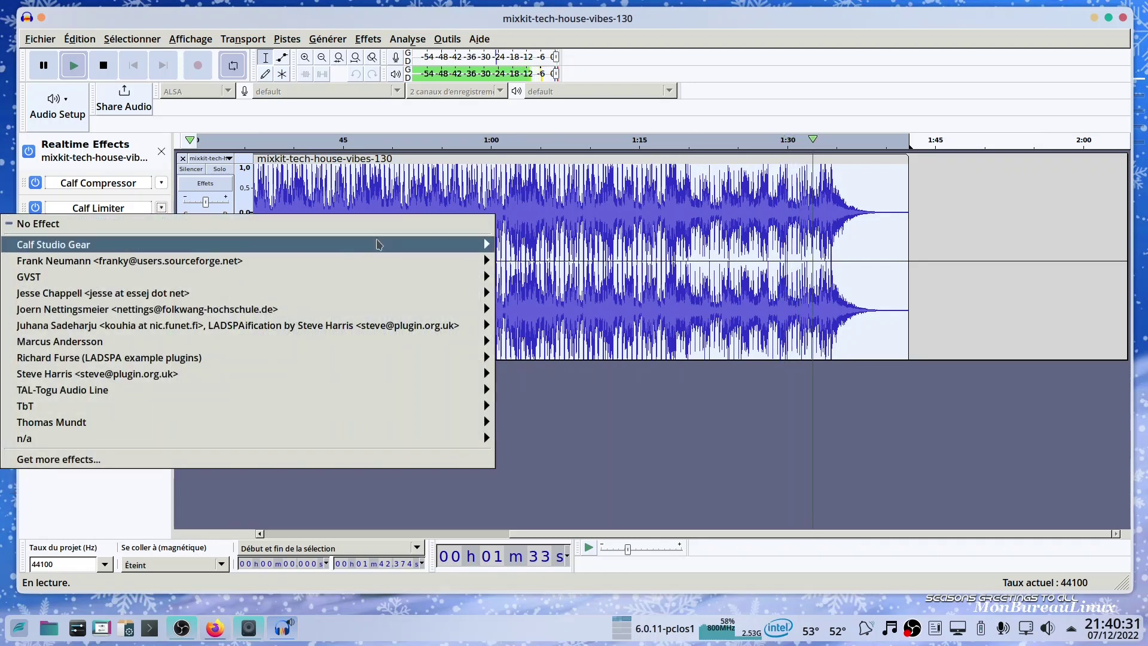
{"action": "left_click", "coordinate": [215, 119]}
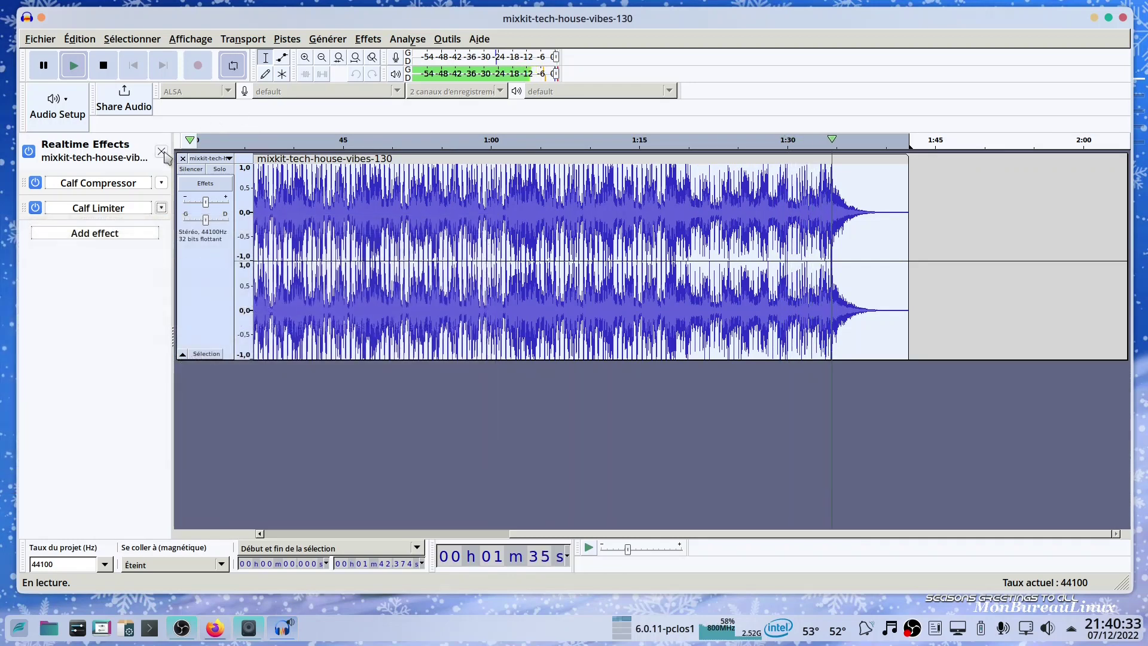
{"action": "left_click", "coordinate": [161, 152]}
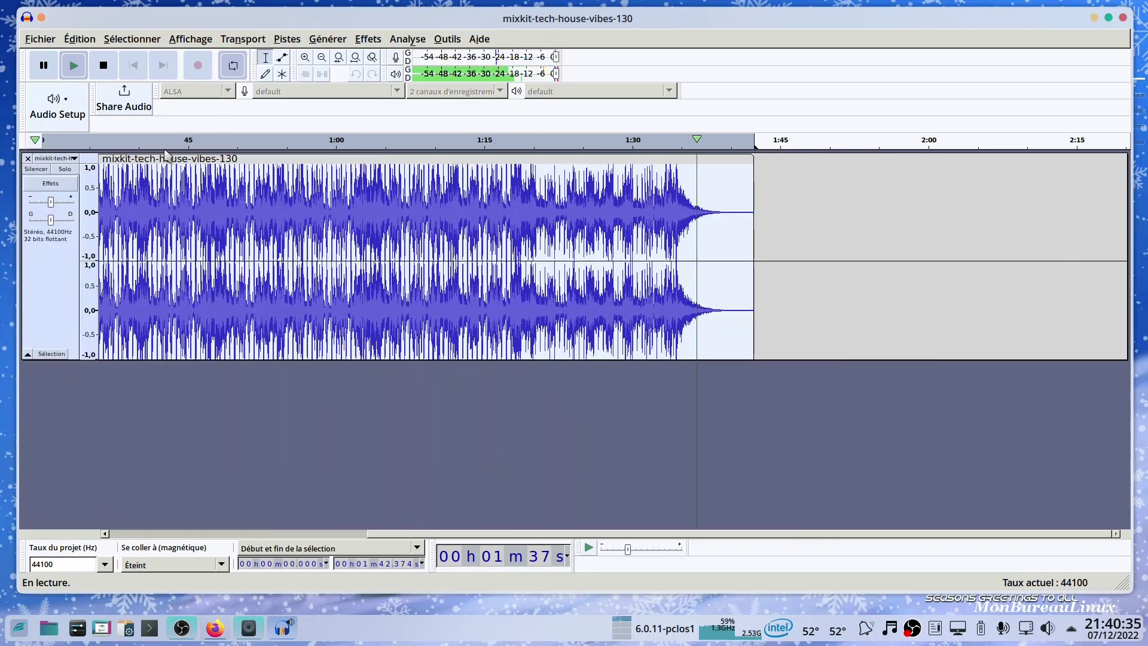